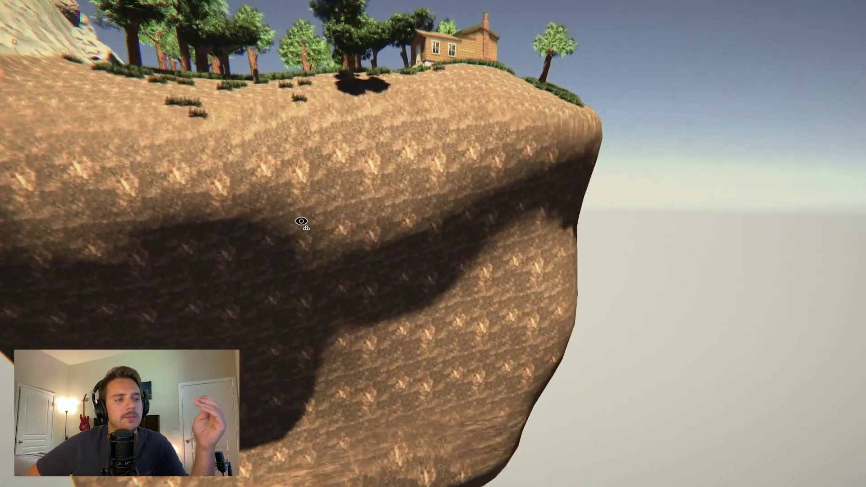
{"action": "right_click_drag", "start_coordinate": [301, 221], "coordinate": [72, 54]}
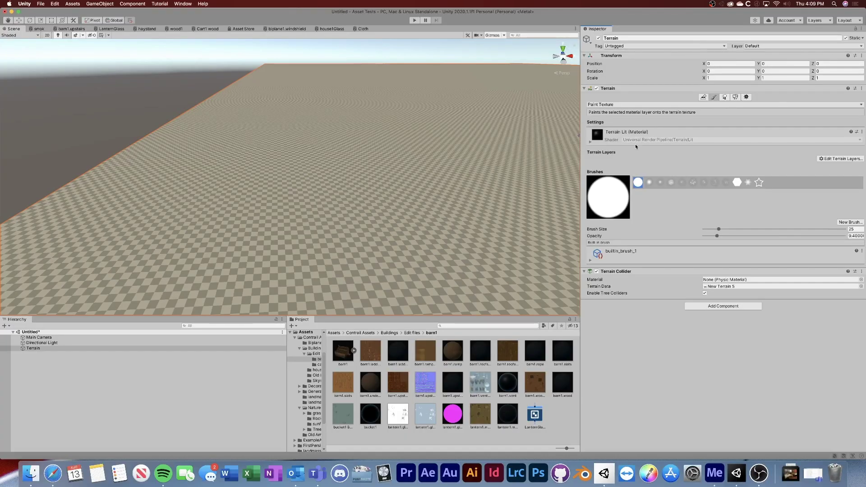
- Create two terrain layers for texture painting, one from the cartoonDirt texture and one from the rock diffuse texture
{"action": "left_click", "coordinate": [626, 104]}
{"action": "left_click", "coordinate": [627, 103]}
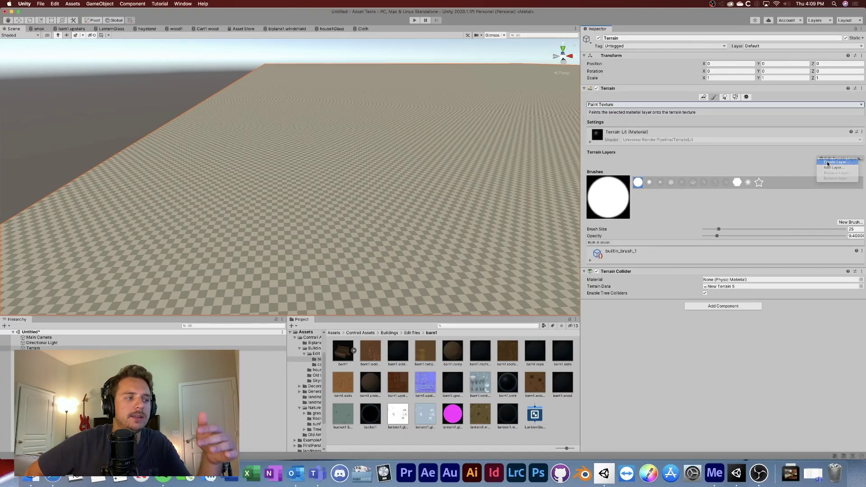
{"action": "left_click", "coordinate": [828, 163]}
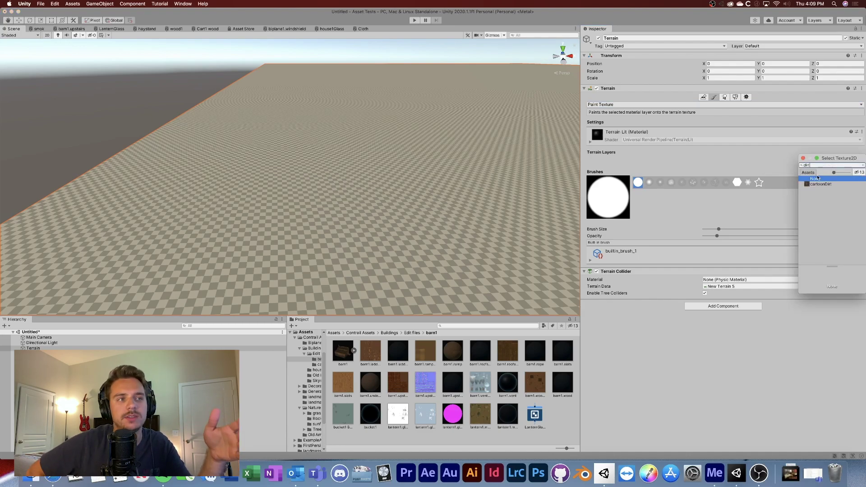
{"action": "double_click", "coordinate": [820, 185]}
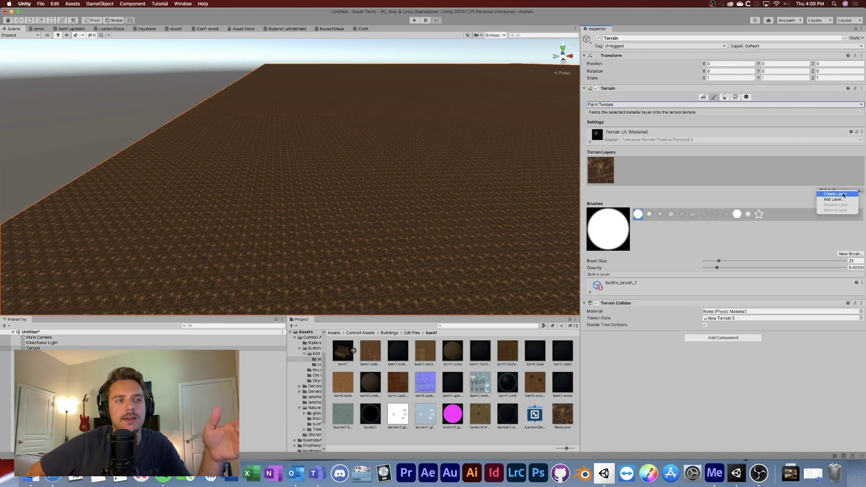
{"action": "left_click", "coordinate": [843, 194]}
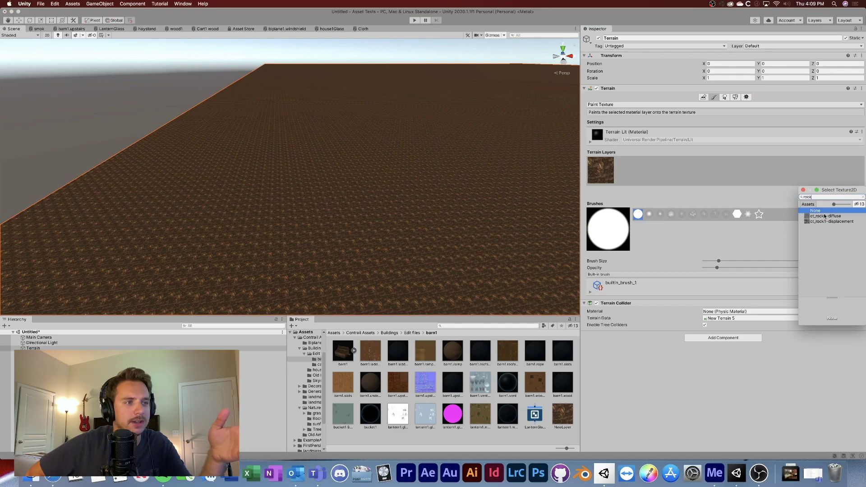
{"action": "double_click", "coordinate": [825, 216]}
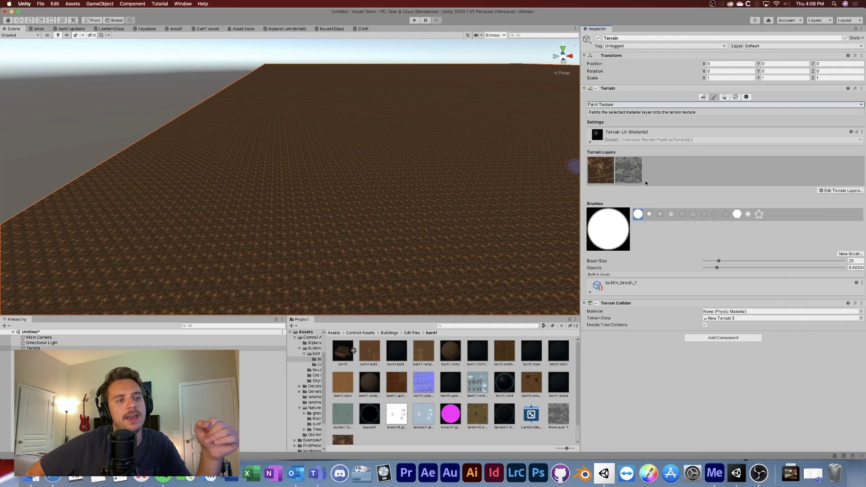
- Sculpt the flat terrain upward into a range of mountains with the terrain height brush
{"action": "left_click", "coordinate": [702, 99]}
{"action": "left_click", "coordinate": [716, 99]}
{"action": "left_click", "coordinate": [728, 105]}
{"action": "left_click", "coordinate": [668, 95]}
{"action": "mouse_move", "coordinate": [203, 168]}
{"action": "left_mouse_down"}
{"action": "mouse_move", "coordinate": [188, 155]}
{"action": "mouse_move", "coordinate": [176, 180]}
{"action": "left_mouse_up"}
{"action": "mouse_move", "coordinate": [368, 192]}
{"action": "left_mouse_down", "text": "alt"}
{"action": "mouse_move", "coordinate": [449, 182]}
{"action": "mouse_move", "coordinate": [284, 176]}
{"action": "mouse_move", "coordinate": [288, 165]}
{"action": "mouse_move", "coordinate": [271, 151]}
{"action": "mouse_move", "coordinate": [67, 185]}
{"action": "mouse_move", "coordinate": [334, 168]}
{"action": "mouse_move", "coordinate": [451, 194]}
{"action": "left_mouse_up", "text": "alt"}
- Texture the raised mountains with the rock layer, keeping dirt on the flat ground around their base
{"action": "left_click", "coordinate": [734, 105]}
{"action": "left_click", "coordinate": [653, 116]}
{"action": "mouse_move", "coordinate": [418, 143]}
{"action": "left_mouse_down", "text": "alt"}
{"action": "mouse_move", "coordinate": [390, 112]}
{"action": "mouse_move", "coordinate": [224, 157]}
{"action": "mouse_move", "coordinate": [184, 151]}
{"action": "mouse_move", "coordinate": [448, 134]}
{"action": "left_mouse_up", "text": "alt"}
{"action": "left_click", "coordinate": [600, 170]}
{"action": "left_click_drag", "start_coordinate": [226, 198], "coordinate": [208, 224]}
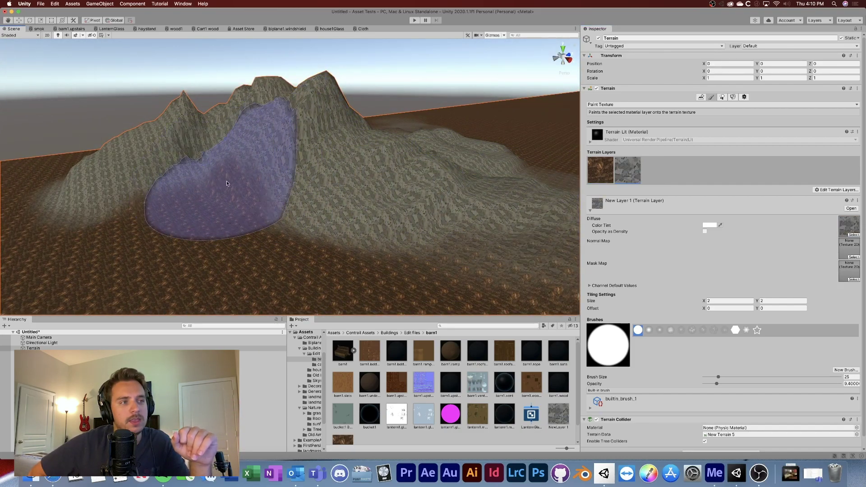
{"action": "mouse_move", "coordinate": [239, 182]}
{"action": "right_mouse_down"}
{"action": "mouse_move", "coordinate": [316, 135]}
{"action": "mouse_move", "coordinate": [406, 100]}
{"action": "mouse_move", "coordinate": [365, 147]}
{"action": "mouse_move", "coordinate": [371, 151]}
{"action": "mouse_move", "coordinate": [321, 69]}
{"action": "mouse_move", "coordinate": [415, 18]}
{"action": "mouse_move", "coordinate": [238, 7]}
{"action": "mouse_move", "coordinate": [383, 48]}
{"action": "mouse_move", "coordinate": [391, 100]}
{"action": "mouse_move", "coordinate": [464, 131]}
{"action": "mouse_move", "coordinate": [531, 131]}
{"action": "mouse_move", "coordinate": [420, 139]}
{"action": "mouse_move", "coordinate": [350, 158]}
{"action": "mouse_move", "coordinate": [352, 103]}
{"action": "right_mouse_up"}
{"action": "key", "text": "e"}
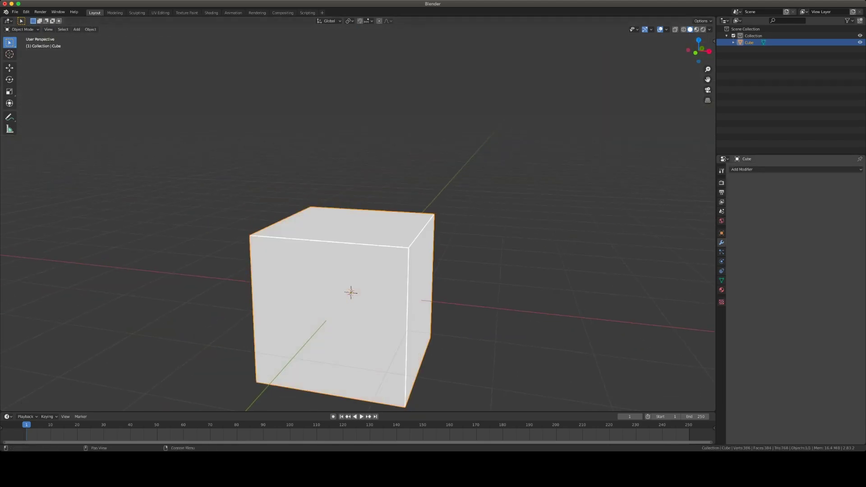
- In Blender, add a Subdivision modifier to the cube and apply it
{"action": "key", "text": "ctrl+1"}
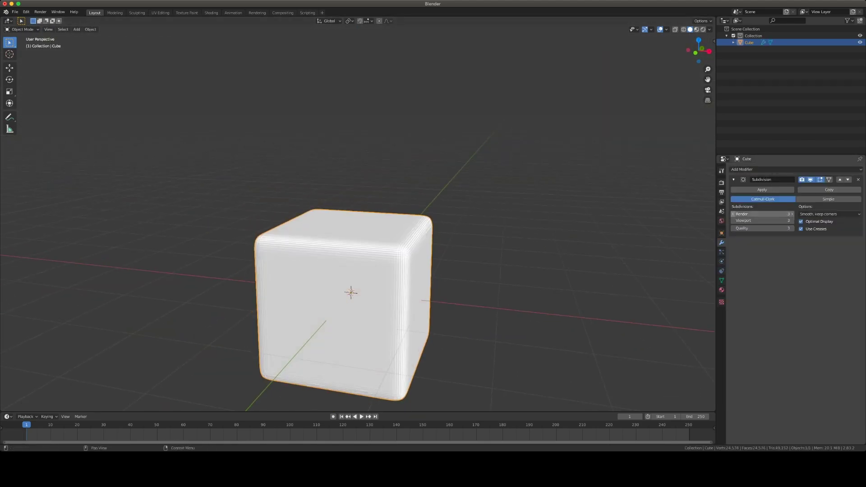
{"action": "left_click", "coordinate": [762, 189]}
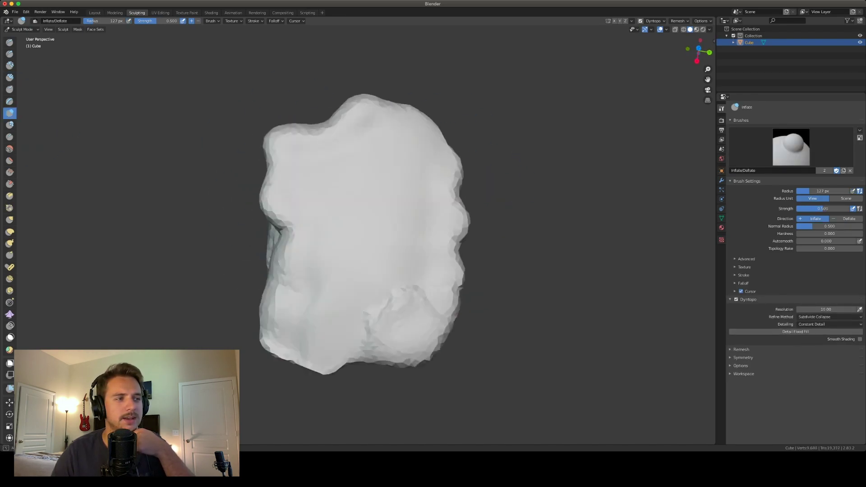
- Pull the sculpted cube into an irregular landmass with raised parts and hanging lobes using the Snake Hook brush
{"action": "left_click", "coordinate": [9, 243]}
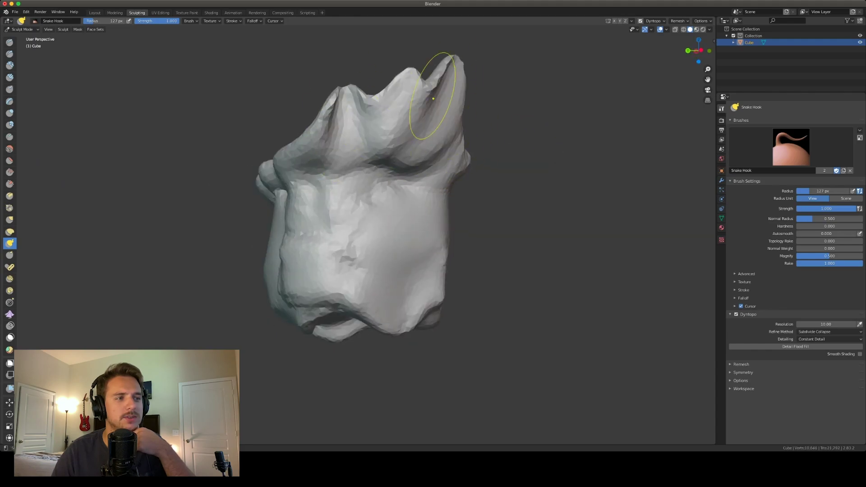
{"action": "left_click_drag", "start_coordinate": [375, 108], "coordinate": [338, 79]}
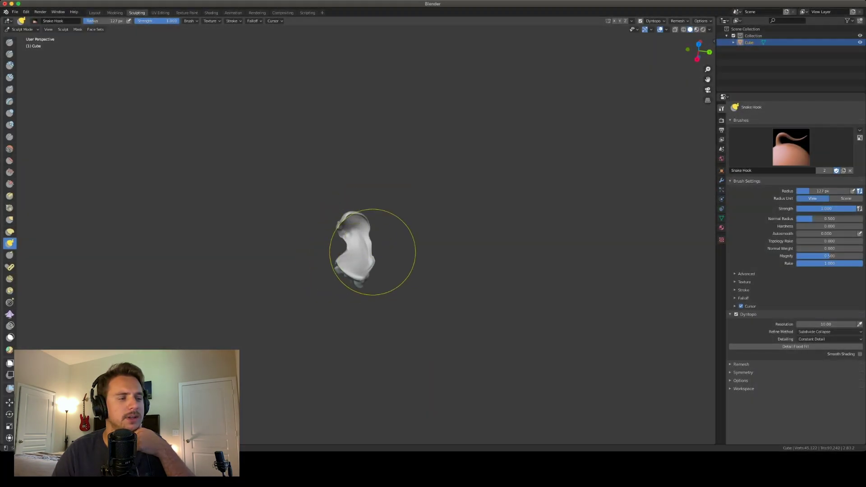
{"action": "middle_click_drag", "start_coordinate": [361, 203], "coordinate": [412, 205]}
{"action": "scroll", "coordinate": [361, 203], "scroll_direction": "up", "scroll_amount": 3}
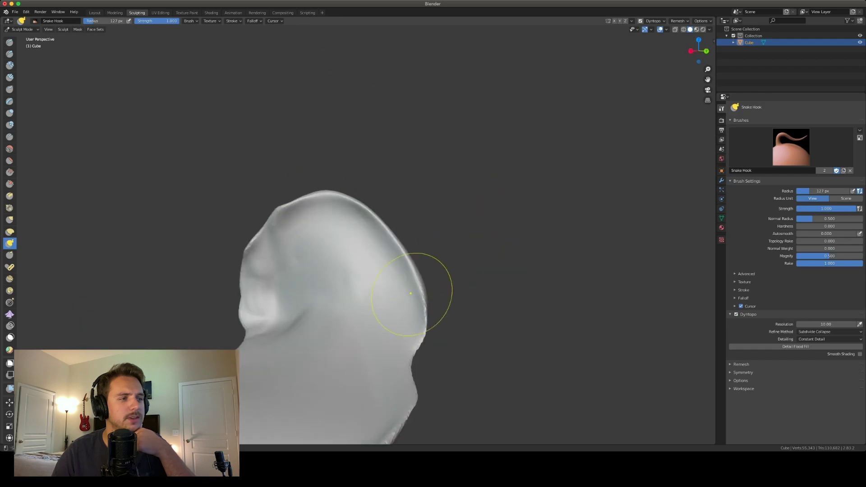
{"action": "mouse_move", "coordinate": [398, 273]}
{"action": "middle_mouse_down"}
{"action": "mouse_move", "coordinate": [316, 266]}
{"action": "mouse_move", "coordinate": [344, 241]}
{"action": "mouse_move", "coordinate": [288, 240]}
{"action": "mouse_move", "coordinate": [406, 243]}
{"action": "middle_mouse_up"}
{"action": "middle_click_drag", "start_coordinate": [325, 321], "coordinate": [367, 281]}
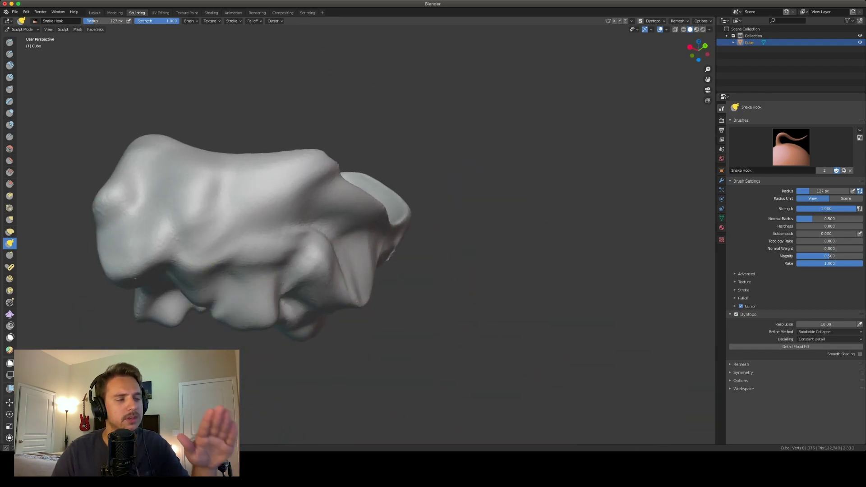
{"action": "mouse_move", "coordinate": [192, 292]}
{"action": "middle_mouse_down"}
{"action": "mouse_move", "coordinate": [317, 238]}
{"action": "mouse_move", "coordinate": [371, 255]}
{"action": "mouse_move", "coordinate": [344, 228]}
{"action": "mouse_move", "coordinate": [451, 244]}
{"action": "middle_mouse_up"}
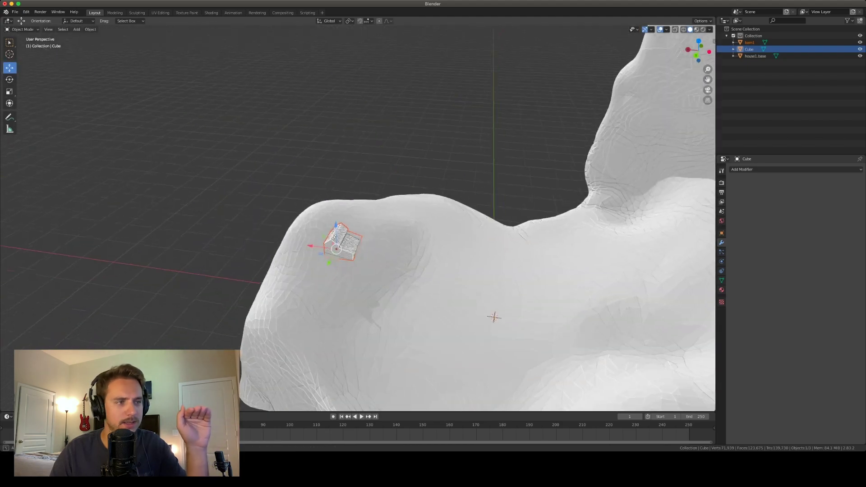
- Move the barn to a new spot near the landmass's edge in top view and adjust its height along Z
{"action": "key", "text": "KP_7"}
{"action": "key", "text": "g"}
{"action": "left_click", "coordinate": [334, 104]}
{"action": "middle_click_drag", "start_coordinate": [334, 217], "coordinate": [356, 117]}
{"action": "key", "text": "KP_7"}
{"action": "key", "text": "g"}
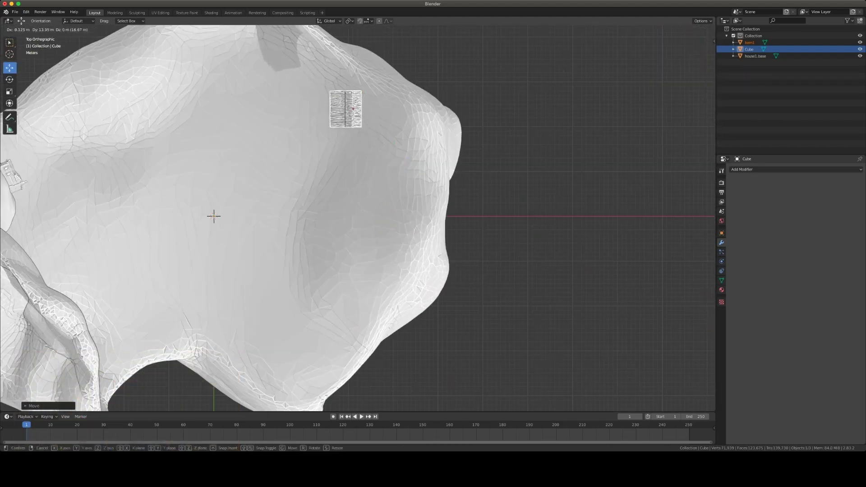
{"action": "left_click", "coordinate": [353, 107]}
{"action": "key", "text": "g"}
{"action": "key", "text": "z"}
{"action": "left_click", "coordinate": [361, 189]}
- Add a tall box beside the barn entrance as a scale reference and switch the viewport back to solid shading
{"action": "middle_click_drag", "start_coordinate": [496, 235], "coordinate": [307, 212]}
{"action": "key", "text": "shift+a"}
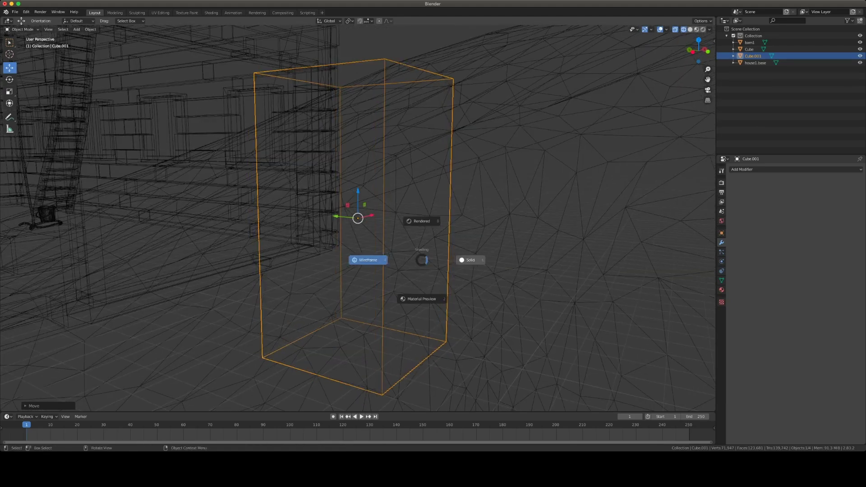
{"action": "key", "text": "shift+z"}
{"action": "scroll", "coordinate": [358, 218], "scroll_direction": "down", "scroll_amount": 17}
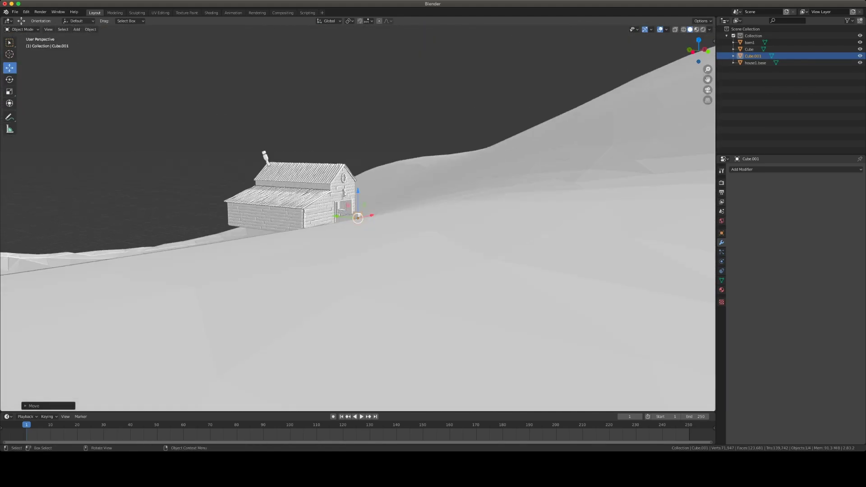
- Shape the landmass's ground around the barn with the Clay Strips sculpting brush
{"action": "middle_click_drag", "start_coordinate": [358, 219], "coordinate": [361, 252]}
{"action": "scroll", "coordinate": [358, 218], "scroll_direction": "down", "scroll_amount": 14}
{"action": "scroll", "coordinate": [358, 218], "scroll_direction": "up", "scroll_amount": 14}
{"action": "scroll", "coordinate": [358, 219], "scroll_direction": "down", "scroll_amount": 5}
{"action": "left_click_drag", "start_coordinate": [350, 185], "coordinate": [383, 183]}
{"action": "left_click_drag", "start_coordinate": [391, 249], "coordinate": [393, 253]}
{"action": "middle_click_drag", "start_coordinate": [392, 254], "coordinate": [483, 225]}
{"action": "left_click", "coordinate": [406, 149]}
{"action": "left_click_drag", "start_coordinate": [405, 154], "coordinate": [405, 142]}
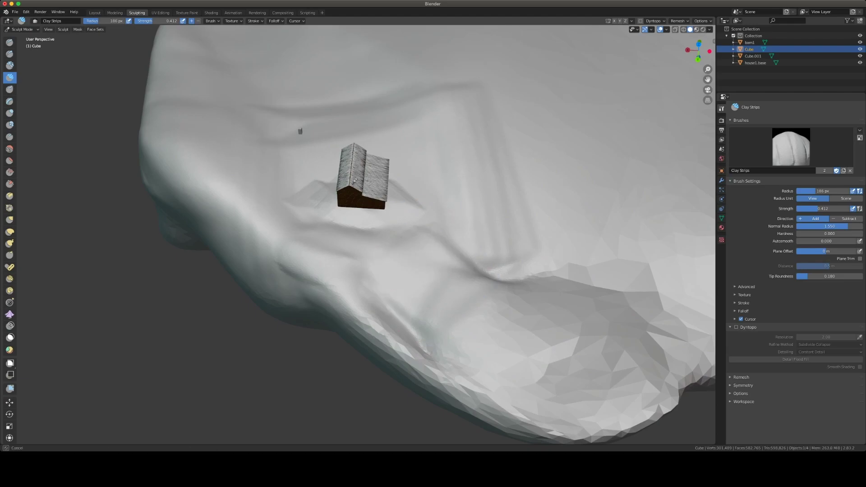
- Build up and smooth the outcrop on the landmass's side across from the barn with Clay Strips
{"action": "middle_click_drag", "start_coordinate": [605, 352], "coordinate": [485, 271]}
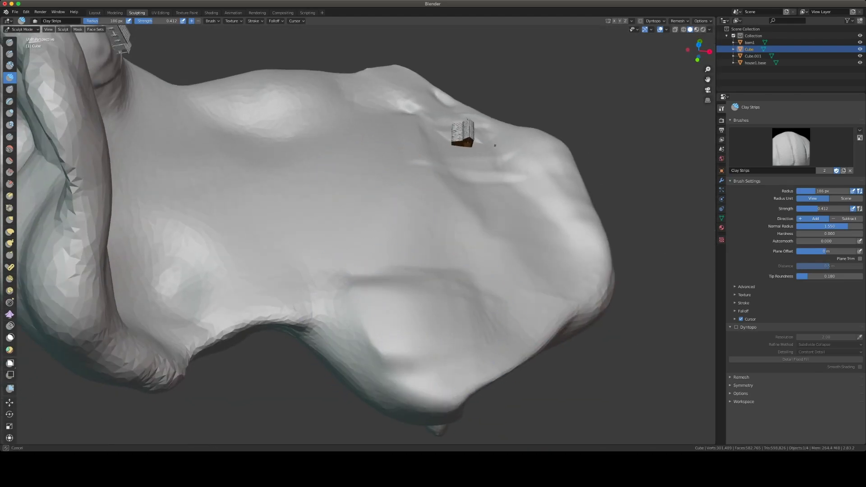
{"action": "mouse_move", "coordinate": [496, 289]}
{"action": "middle_mouse_down"}
{"action": "mouse_move", "coordinate": [368, 228]}
{"action": "mouse_move", "coordinate": [284, 169]}
{"action": "middle_mouse_up"}
{"action": "mouse_move", "coordinate": [410, 330]}
{"action": "middle_mouse_down"}
{"action": "mouse_move", "coordinate": [302, 316]}
{"action": "mouse_move", "coordinate": [384, 306]}
{"action": "middle_mouse_up"}
{"action": "left_click_drag", "start_coordinate": [289, 243], "coordinate": [255, 283], "text": "shift"}
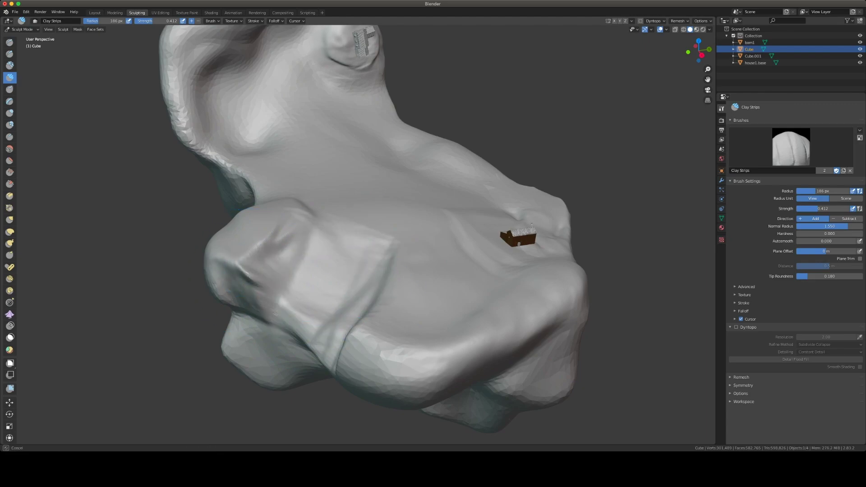
{"action": "middle_click_drag", "start_coordinate": [255, 283], "coordinate": [325, 261]}
{"action": "mouse_move", "coordinate": [368, 234]}
{"action": "middle_mouse_down"}
{"action": "mouse_move", "coordinate": [466, 318]}
{"action": "mouse_move", "coordinate": [465, 293]}
{"action": "mouse_move", "coordinate": [514, 257]}
{"action": "middle_mouse_up"}
{"action": "mouse_move", "coordinate": [412, 303]}
{"action": "middle_mouse_down"}
{"action": "mouse_move", "coordinate": [240, 176]}
{"action": "mouse_move", "coordinate": [246, 339]}
{"action": "mouse_move", "coordinate": [293, 397]}
{"action": "middle_mouse_up"}
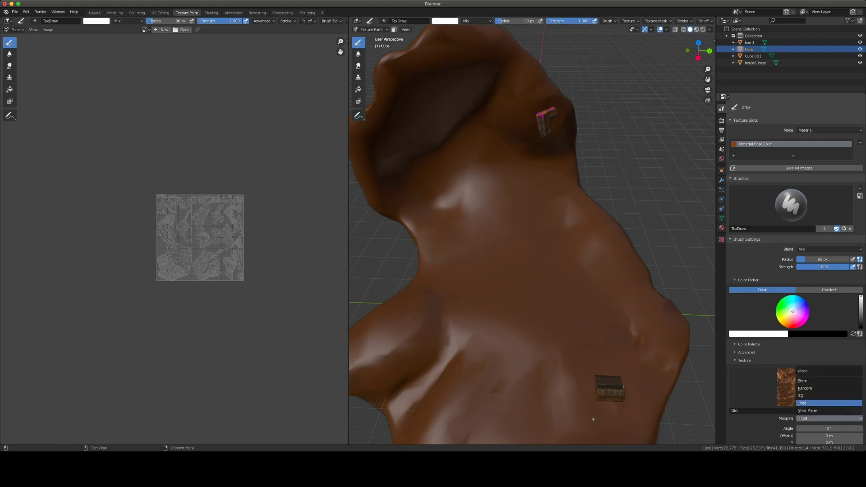
- Set the Dirt brush texture's mapping to 3D and paint it onto the landmass's upper surface
{"action": "left_click", "coordinate": [801, 395]}
{"action": "scroll", "coordinate": [794, 361], "scroll_direction": "down", "scroll_amount": 3}
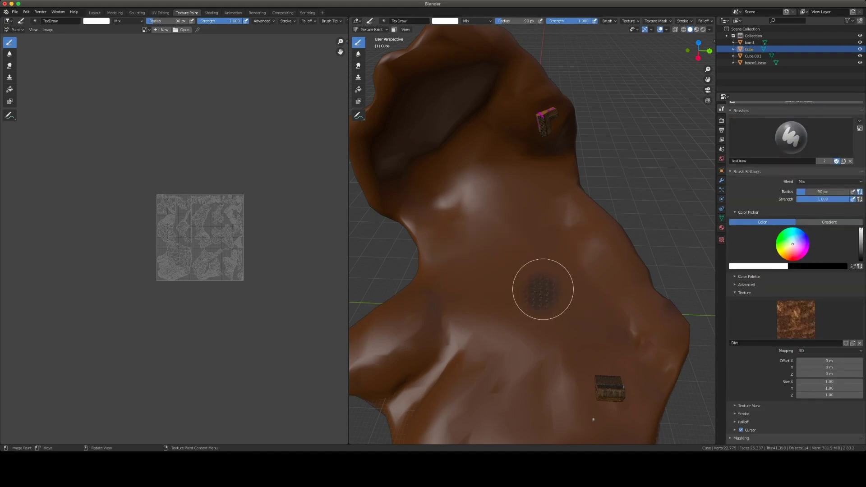
{"action": "left_click_drag", "start_coordinate": [543, 290], "coordinate": [591, 314]}
{"action": "scroll", "coordinate": [465, 226], "scroll_direction": "up", "scroll_amount": 7}
{"action": "left_click_drag", "start_coordinate": [465, 226], "coordinate": [406, 406]}
- Enlarge the paint brush radius to 272 px, spread Dirt across the landmass's top, and open its material properties
{"action": "scroll", "coordinate": [472, 301], "scroll_direction": "down", "scroll_amount": 7}
{"action": "key", "text": "f"}
{"action": "left_click", "coordinate": [478, 264]}
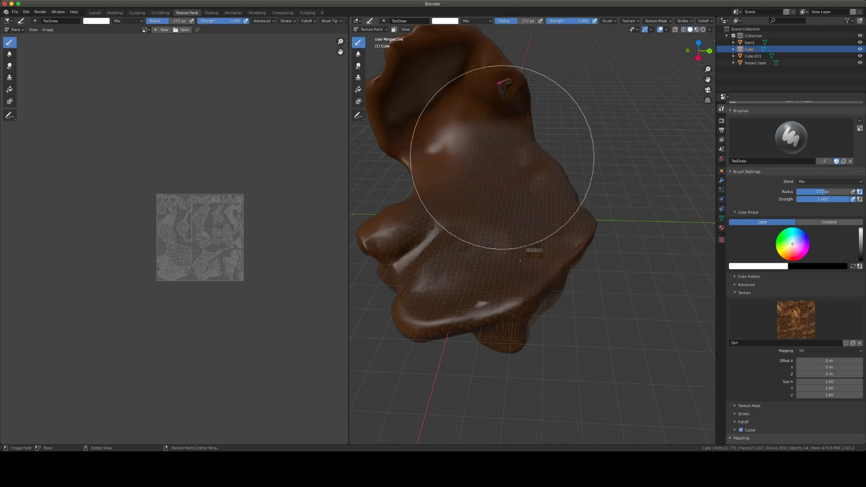
{"action": "key", "text": "f"}
{"action": "left_click", "coordinate": [456, 146]}
{"action": "mouse_move", "coordinate": [490, 145]}
{"action": "middle_mouse_down", "text": "shift"}
{"action": "mouse_move", "coordinate": [521, 272]}
{"action": "mouse_move", "coordinate": [459, 228]}
{"action": "middle_mouse_up", "text": "shift"}
{"action": "mouse_move", "coordinate": [491, 186]}
{"action": "middle_mouse_down", "text": "shift"}
{"action": "mouse_move", "coordinate": [528, 313]}
{"action": "mouse_move", "coordinate": [549, 243]}
{"action": "middle_mouse_up", "text": "shift"}
{"action": "middle_click_drag", "start_coordinate": [445, 210], "coordinate": [622, 316]}
{"action": "middle_click_drag", "start_coordinate": [508, 383], "coordinate": [564, 316]}
{"action": "left_click", "coordinate": [722, 228]}
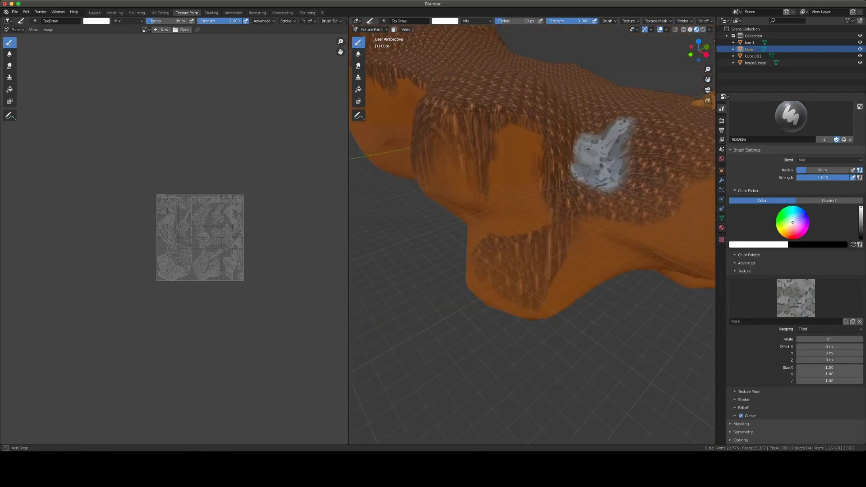
- Paint the side outcrop with the Rock texture and set the brush texture size to 2
{"action": "mouse_move", "coordinate": [451, 266]}
{"action": "middle_mouse_down"}
{"action": "mouse_move", "coordinate": [445, 271]}
{"action": "mouse_move", "coordinate": [460, 252]}
{"action": "mouse_move", "coordinate": [473, 259]}
{"action": "mouse_move", "coordinate": [538, 248]}
{"action": "mouse_move", "coordinate": [469, 164]}
{"action": "mouse_move", "coordinate": [553, 228]}
{"action": "mouse_move", "coordinate": [600, 75]}
{"action": "mouse_move", "coordinate": [677, 90]}
{"action": "mouse_move", "coordinate": [703, 67]}
{"action": "middle_mouse_up"}
{"action": "scroll", "coordinate": [587, 270], "scroll_direction": "up", "scroll_amount": 3}
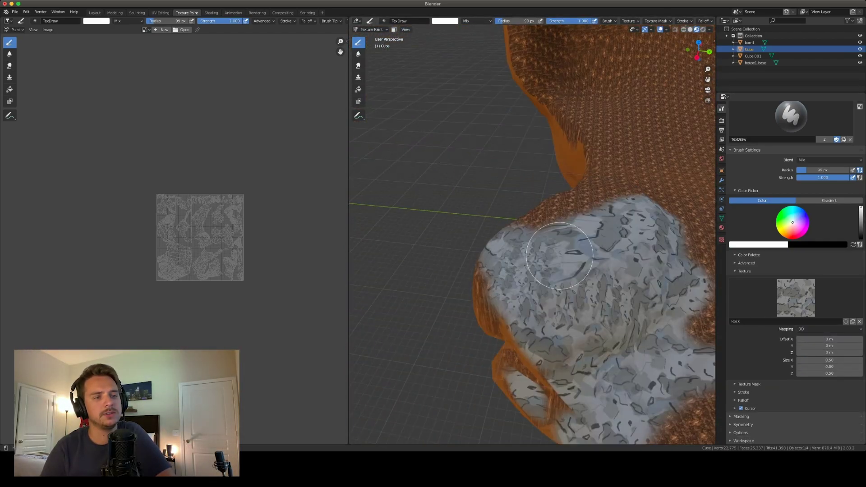
{"action": "mouse_move", "coordinate": [640, 381]}
{"action": "middle_mouse_down"}
{"action": "mouse_move", "coordinate": [595, 316]}
{"action": "mouse_move", "coordinate": [548, 209]}
{"action": "mouse_move", "coordinate": [629, 259]}
{"action": "mouse_move", "coordinate": [550, 233]}
{"action": "middle_mouse_up"}
{"action": "left_click", "coordinate": [829, 381]}
{"action": "type", "text": "2"}
{"action": "key", "text": "Return"}
- Paint the landmass's sides and underside with the Dirt texture using Tiled mapping
{"action": "mouse_move", "coordinate": [632, 234]}
{"action": "middle_mouse_down"}
{"action": "mouse_move", "coordinate": [531, 226]}
{"action": "mouse_move", "coordinate": [602, 290]}
{"action": "mouse_move", "coordinate": [633, 254]}
{"action": "middle_mouse_up"}
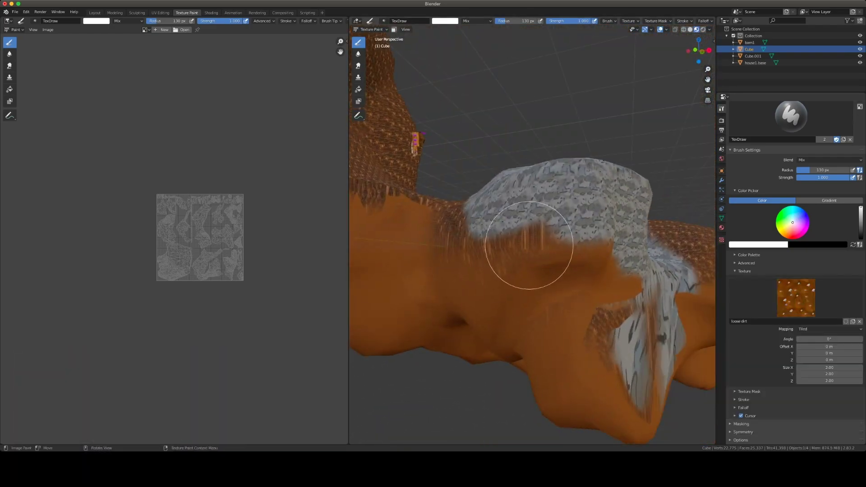
{"action": "middle_click_drag", "start_coordinate": [522, 251], "coordinate": [537, 299]}
{"action": "scroll", "coordinate": [536, 299], "scroll_direction": "down", "scroll_amount": 3}
{"action": "left_click_drag", "start_coordinate": [519, 262], "coordinate": [498, 232]}
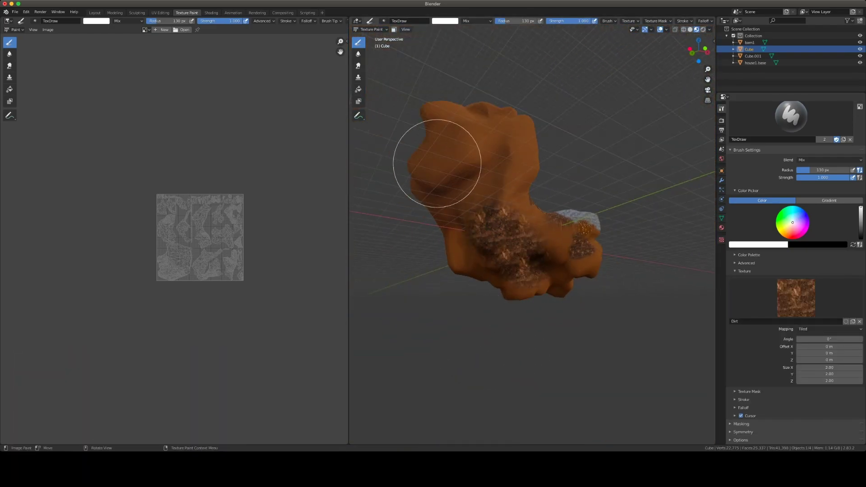
{"action": "middle_click_drag", "start_coordinate": [486, 226], "coordinate": [487, 236]}
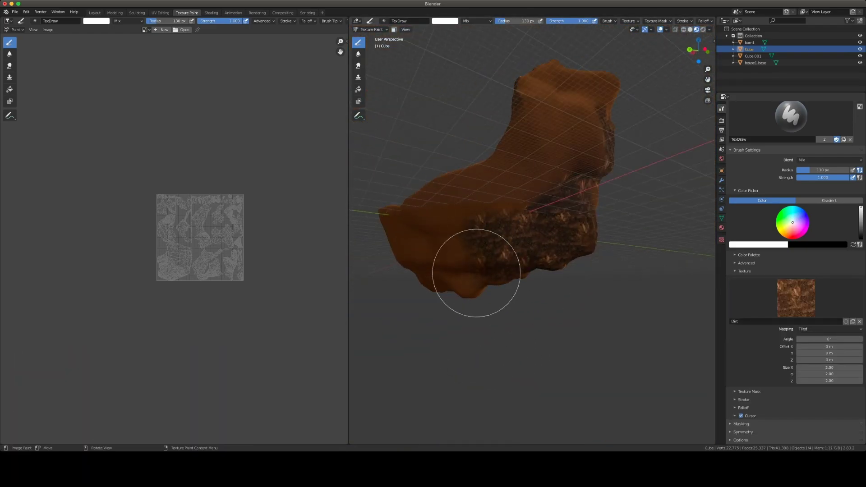
{"action": "middle_click_drag", "start_coordinate": [477, 273], "coordinate": [478, 253]}
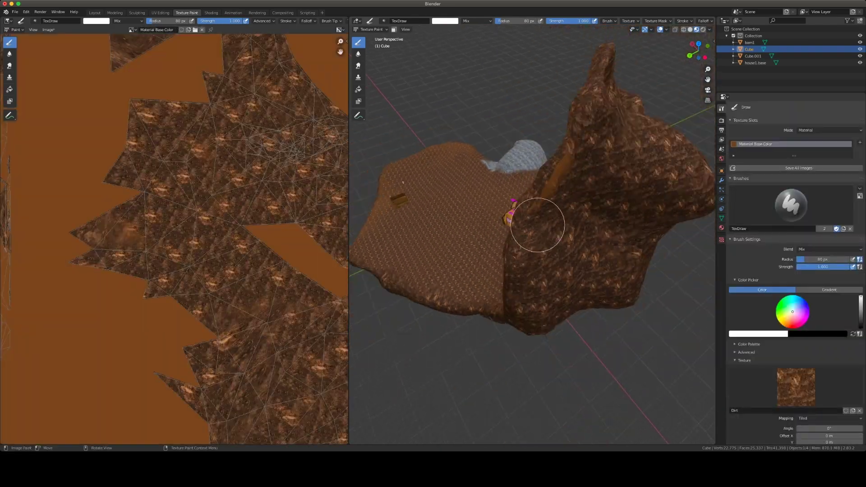
{"action": "middle_click_drag", "start_coordinate": [541, 222], "coordinate": [555, 234]}
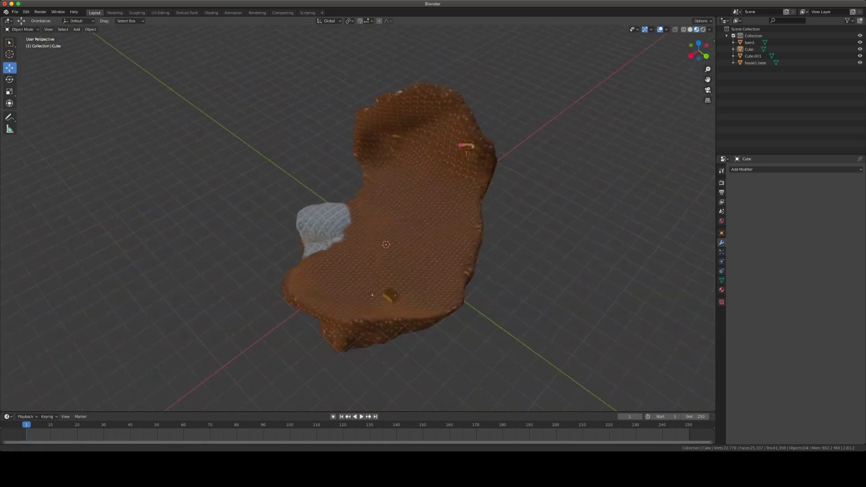
- Select the landmass, switch it to Particle Edit mode, and add grass hairs on the ground around the building
{"action": "scroll", "coordinate": [386, 244], "scroll_direction": "up", "scroll_amount": 2}
{"action": "left_click", "coordinate": [399, 257]}
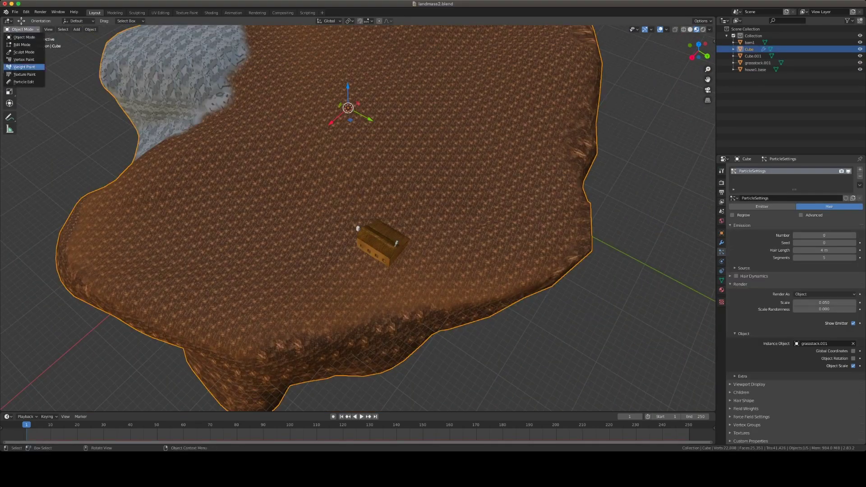
{"action": "left_click", "coordinate": [23, 68]}
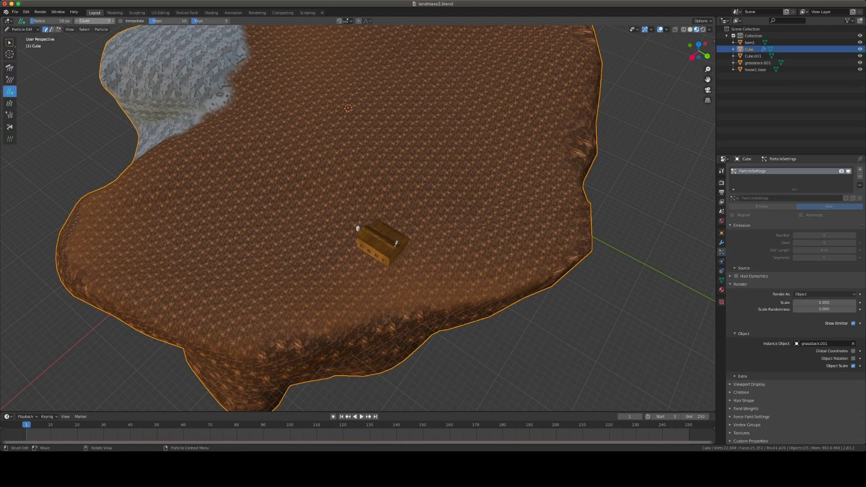
{"action": "left_click", "coordinate": [313, 276]}
{"action": "left_click_drag", "start_coordinate": [293, 210], "coordinate": [296, 195]}
{"action": "left_click_drag", "start_coordinate": [248, 184], "coordinate": [227, 178]}
- Enlarge the Add brush radius to 143 px and scatter grass hairs across the plateau toward the tall cliff
{"action": "key", "text": "f"}
{"action": "left_click", "coordinate": [255, 230]}
{"action": "left_click_drag", "start_coordinate": [176, 203], "coordinate": [153, 248]}
{"action": "middle_click_drag", "start_coordinate": [364, 144], "coordinate": [388, 198]}
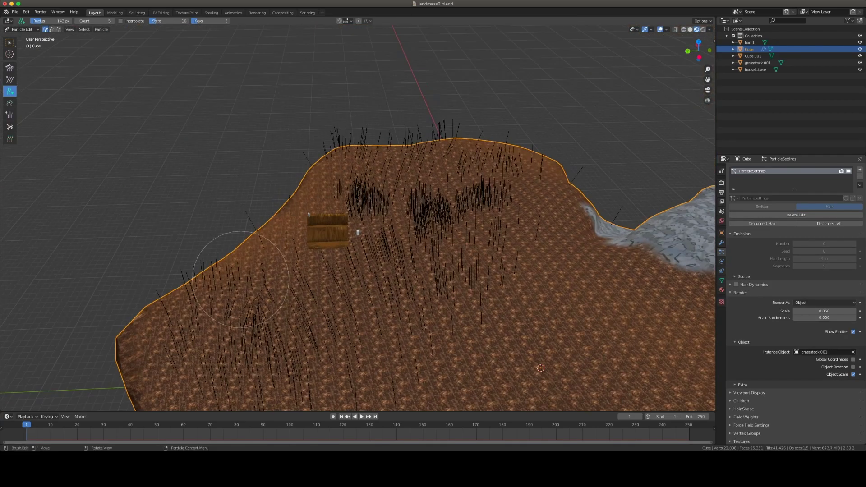
{"action": "middle_click_drag", "start_coordinate": [241, 279], "coordinate": [439, 270]}
{"action": "scroll", "coordinate": [440, 269], "scroll_direction": "down", "scroll_amount": 3}
{"action": "mouse_move", "coordinate": [439, 269]}
{"action": "left_mouse_down"}
{"action": "mouse_move", "coordinate": [427, 316]}
{"action": "mouse_move", "coordinate": [406, 289]}
{"action": "left_mouse_up"}
{"action": "scroll", "coordinate": [473, 259], "scroll_direction": "down", "scroll_amount": 3}
{"action": "scroll", "coordinate": [473, 259], "scroll_direction": "up", "scroll_amount": 5}
{"action": "middle_click_drag", "start_coordinate": [316, 212], "coordinate": [436, 264]}
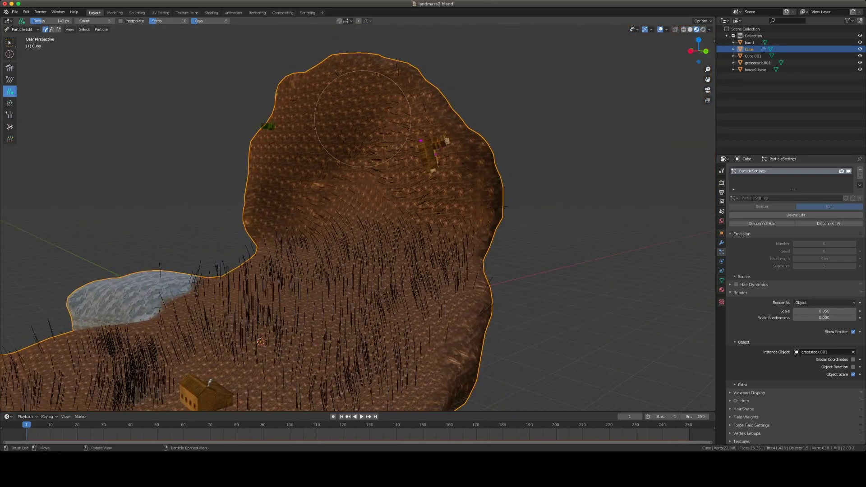
- Scatter grass hairs over the tall cliff face and the remaining bare ground of the plateau
{"action": "middle_click_drag", "start_coordinate": [273, 213], "coordinate": [410, 212]}
{"action": "scroll", "coordinate": [358, 218], "scroll_direction": "up", "scroll_amount": 4}
{"action": "key", "text": "alt+a"}
{"action": "scroll", "coordinate": [466, 264], "scroll_direction": "up", "scroll_amount": 5}
{"action": "left_click", "coordinate": [748, 49]}
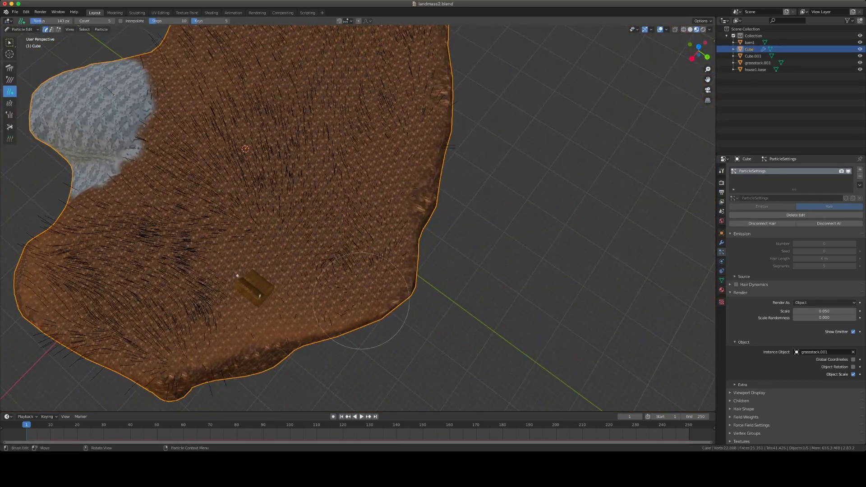
{"action": "middle_click_drag", "start_coordinate": [374, 294], "coordinate": [342, 80]}
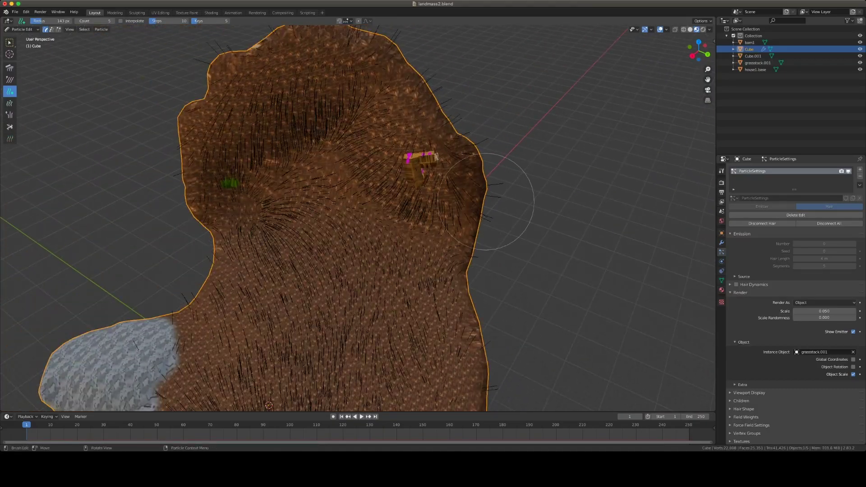
- Cut away the grass hairs around the building on the cliff and return the landmass to Object Mode
{"action": "middle_click_drag", "start_coordinate": [384, 197], "coordinate": [397, 162]}
{"action": "scroll", "coordinate": [384, 198], "scroll_direction": "up", "scroll_amount": 4}
{"action": "left_click", "coordinate": [10, 127]}
{"action": "key", "text": "f"}
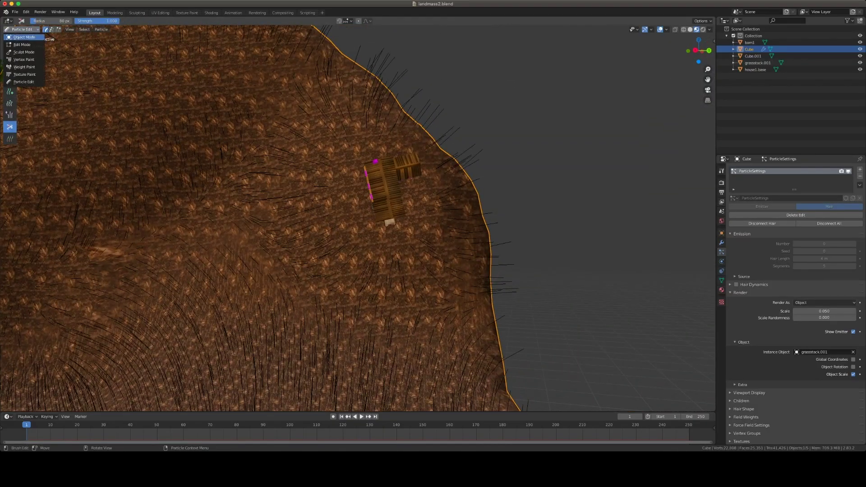
{"action": "left_click", "coordinate": [24, 37]}
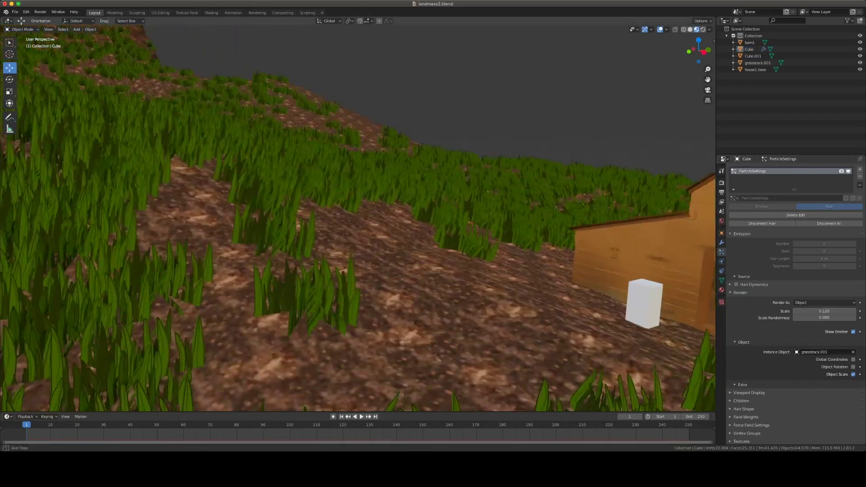
- Compare the grass height with the white reference cube and set the particle render Scale to 0.100
{"action": "scroll", "coordinate": [509, 238], "scroll_direction": "down", "scroll_amount": 5}
{"action": "left_click", "coordinate": [497, 236]}
{"action": "key", "text": "KP_Decimal"}
{"action": "middle_click_drag", "start_coordinate": [497, 236], "coordinate": [158, 311]}
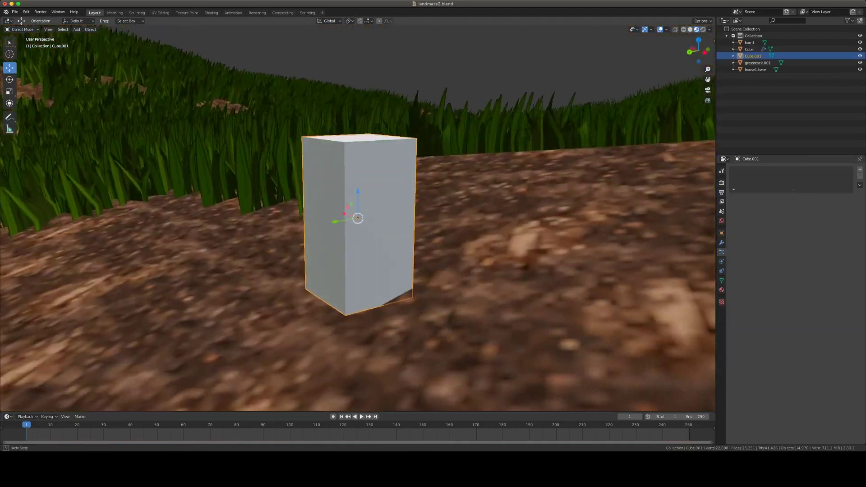
{"action": "scroll", "coordinate": [358, 218], "scroll_direction": "down", "scroll_amount": 8}
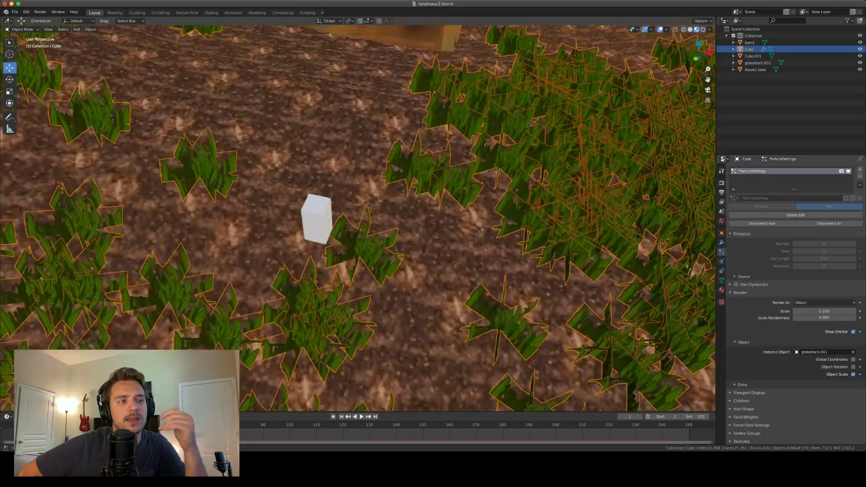
- Move the white reference cube across the ground near the barn to check the grass size, and deselect it
{"action": "middle_click_drag", "start_coordinate": [358, 219], "coordinate": [349, 263]}
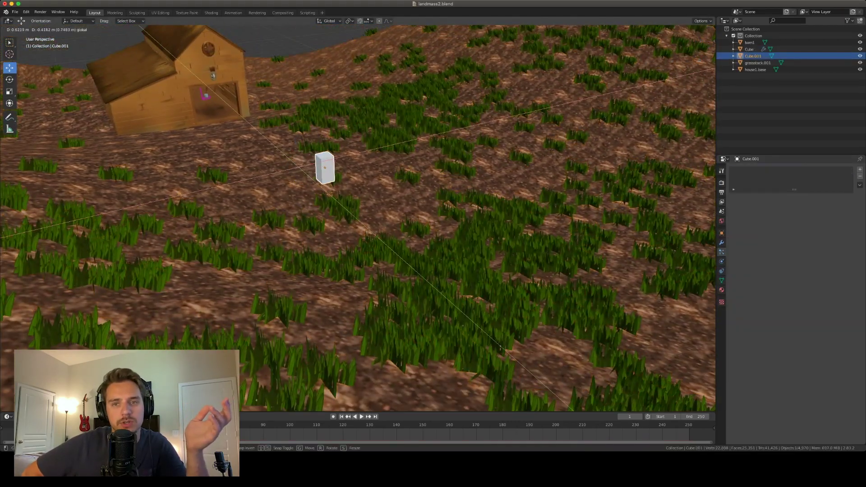
{"action": "key", "text": "alt+a"}
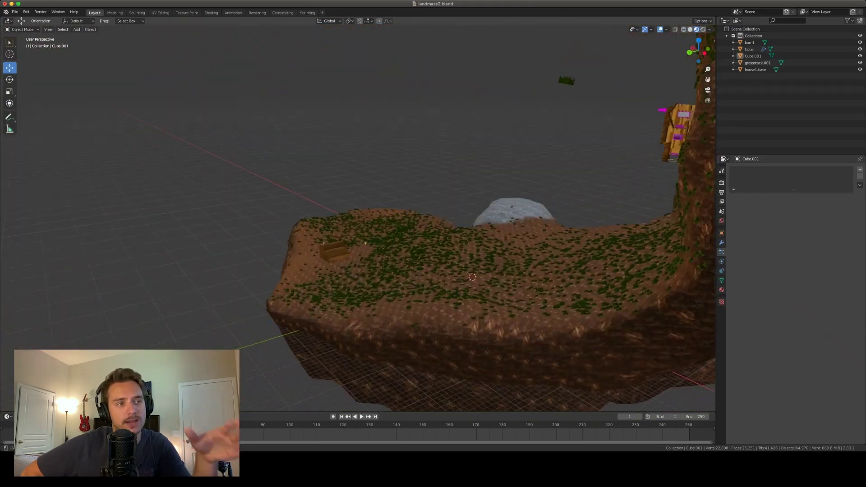
- Add clusters of hairs across the plateau and cliff for the particle system that instances tree 1 trunk
{"action": "middle_click_drag", "start_coordinate": [357, 218], "coordinate": [488, 226]}
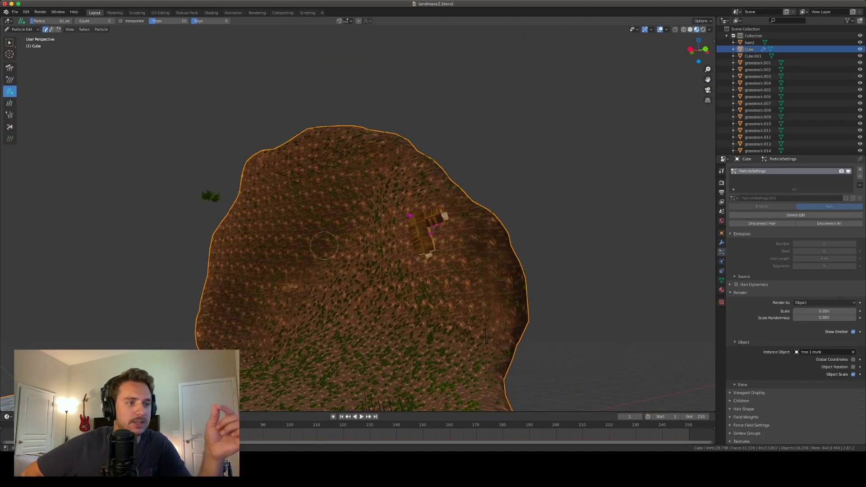
{"action": "middle_click_drag", "start_coordinate": [324, 246], "coordinate": [428, 278]}
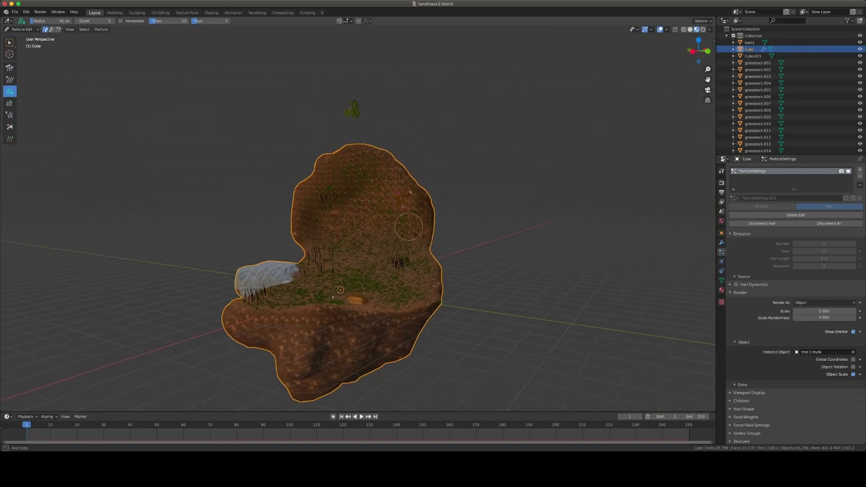
{"action": "middle_click_drag", "start_coordinate": [391, 260], "coordinate": [300, 274], "text": "ctrl"}
{"action": "middle_click_drag", "start_coordinate": [405, 278], "coordinate": [422, 166], "text": "shift"}
{"action": "middle_click_drag", "start_coordinate": [445, 269], "coordinate": [672, 181]}
{"action": "middle_click_drag", "start_coordinate": [390, 218], "coordinate": [474, 198]}
- Set the tree particle render Scale to 0.170 in Object Mode, judging tree size against the building
{"action": "key", "text": "alt+a"}
{"action": "scroll", "coordinate": [358, 218], "scroll_direction": "up", "scroll_amount": 4}
{"action": "scroll", "coordinate": [358, 218], "scroll_direction": "down", "scroll_amount": 3}
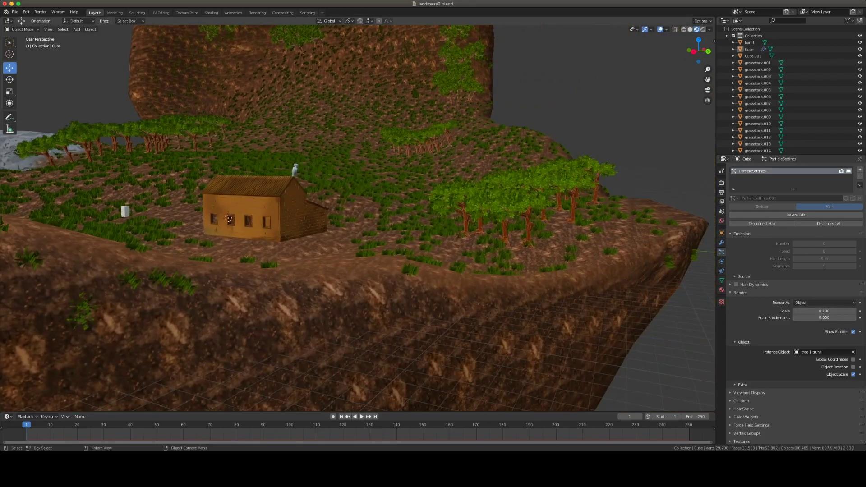
{"action": "middle_click_drag", "start_coordinate": [397, 216], "coordinate": [336, 212]}
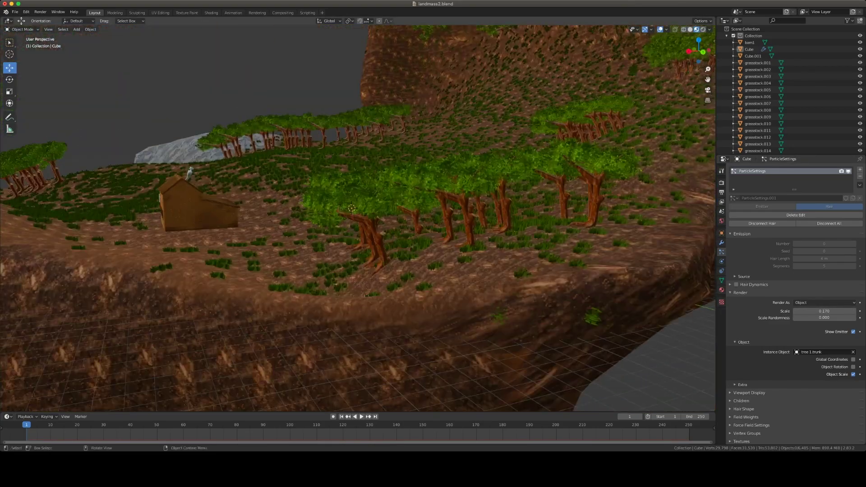
{"action": "scroll", "coordinate": [406, 219], "scroll_direction": "down", "scroll_amount": 5}
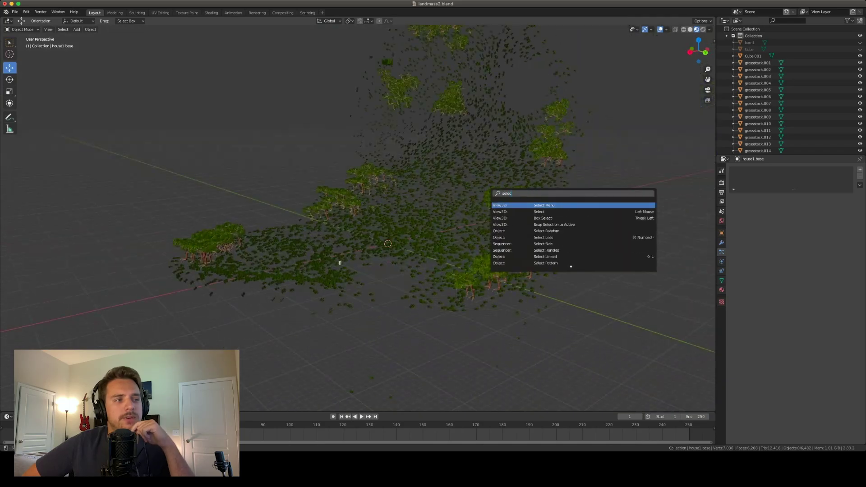
- Randomly select part of the grass and tree objects and rotate them about their individual origins
{"action": "left_click", "coordinate": [562, 231]}
{"action": "key", "text": "s"}
{"action": "key", "text": "y"}
{"action": "key", "text": "y"}
{"action": "key", "text": "Escape"}
{"action": "key", "text": "period"}
{"action": "left_click", "coordinate": [563, 274]}
{"action": "key", "text": "s"}
{"action": "key", "text": "y"}
{"action": "key", "text": "y"}
{"action": "key", "text": "Return"}
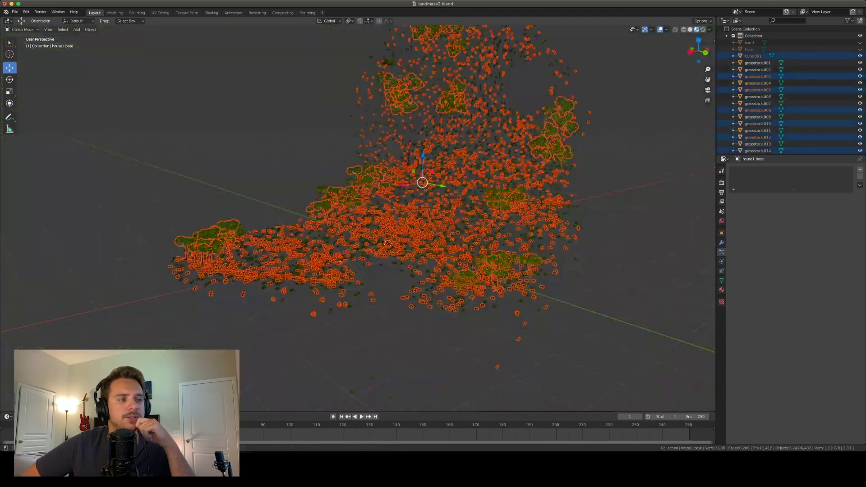
{"action": "key", "text": "s"}
{"action": "key", "text": "y"}
{"action": "key", "text": "y"}
{"action": "key", "text": "Return"}
- Make a fresh random selection of grass and trees, rotate it for more variation, and deselect everything
{"action": "key", "text": "alt+a"}
{"action": "key", "text": "F3"}
{"action": "key", "text": "Return"}
{"action": "key", "text": "s"}
{"action": "key", "text": "y"}
{"action": "key", "text": "y"}
{"action": "key", "text": "Return"}
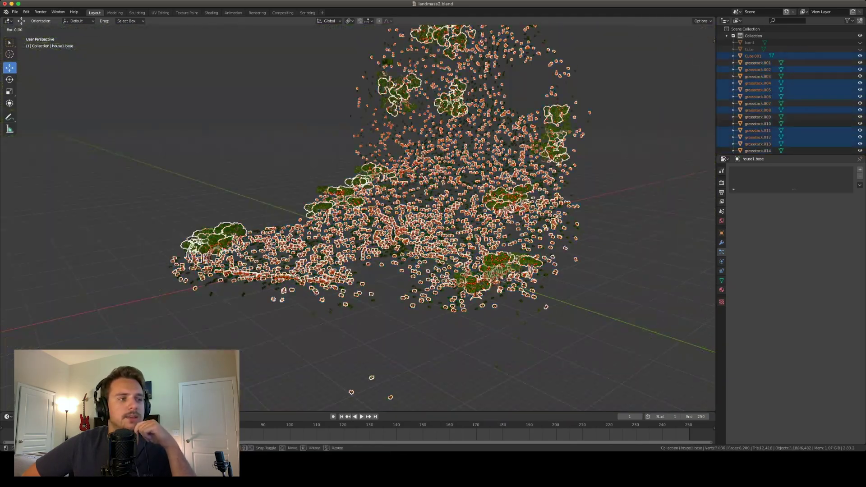
{"action": "key", "text": "Return"}
{"action": "key", "text": "alt+a"}
- Delete the two placeholder buildings from the landmass scene
{"action": "middle_click_drag", "start_coordinate": [406, 203], "coordinate": [300, 226]}
{"action": "scroll", "coordinate": [358, 218], "scroll_direction": "up", "scroll_amount": 5}
{"action": "middle_click_drag", "start_coordinate": [356, 190], "coordinate": [288, 334], "text": "shift"}
{"action": "middle_click_drag", "start_coordinate": [361, 234], "coordinate": [334, 210]}
{"action": "scroll", "coordinate": [358, 217], "scroll_direction": "up", "scroll_amount": 4}
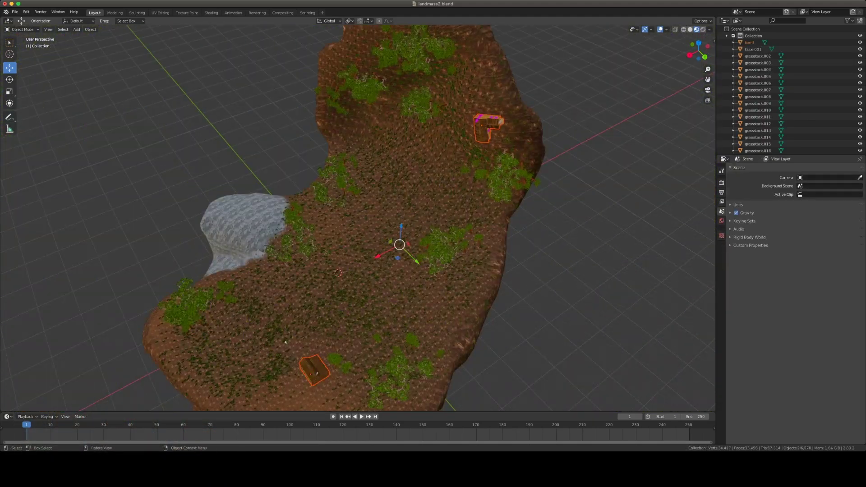
{"action": "left_click", "coordinate": [315, 366]}
{"action": "key", "text": "x"}
{"action": "key", "text": "Return"}
- Delete the white reference cube from the plateau
{"action": "middle_click_drag", "start_coordinate": [361, 217], "coordinate": [293, 180]}
{"action": "scroll", "coordinate": [361, 217], "scroll_direction": "up", "scroll_amount": 3}
{"action": "scroll", "coordinate": [361, 217], "scroll_direction": "down", "scroll_amount": 5}
{"action": "scroll", "coordinate": [361, 216], "scroll_direction": "up", "scroll_amount": 4}
{"action": "middle_click_drag", "start_coordinate": [361, 217], "coordinate": [379, 253]}
{"action": "left_click", "coordinate": [236, 266]}
{"action": "key", "text": "x"}
{"action": "left_click", "coordinate": [236, 266]}
- Show the scene in wireframe, open an export for it, and select all of its objects
{"action": "scroll", "coordinate": [236, 266], "scroll_direction": "down", "scroll_amount": 3}
{"action": "key", "text": "shift+z"}
{"action": "middle_click_drag", "start_coordinate": [236, 266], "coordinate": [339, 248]}
{"action": "left_click", "coordinate": [14, 12]}
{"action": "mouse_move", "coordinate": [38, 110]}
{"action": "left_click", "coordinate": [93, 151]}
{"action": "key", "text": "a"}
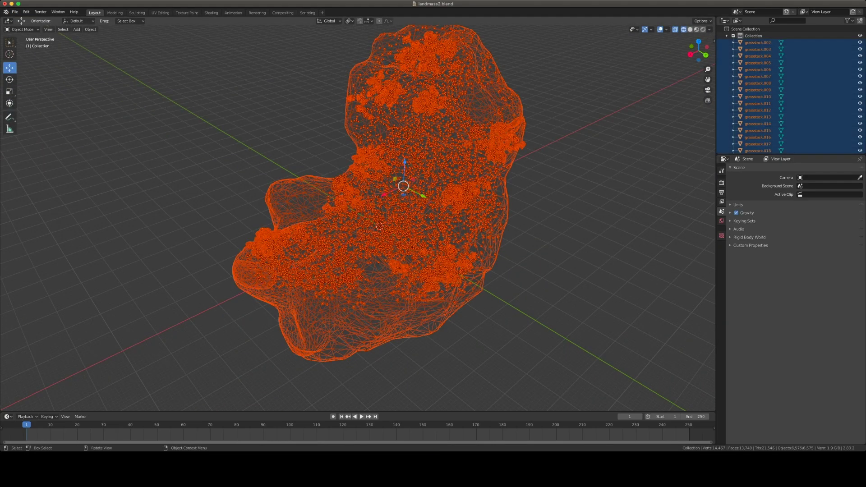
- Restore the textured viewport shading, check the trees and grass up close, and export the landmass
{"action": "key", "text": "shift+z"}
{"action": "scroll", "coordinate": [374, 218], "scroll_direction": "down", "scroll_amount": 4}
{"action": "mouse_move", "coordinate": [342, 219]}
{"action": "middle_mouse_down"}
{"action": "mouse_move", "coordinate": [424, 212]}
{"action": "mouse_move", "coordinate": [373, 219]}
{"action": "mouse_move", "coordinate": [287, 150]}
{"action": "middle_mouse_up"}
{"action": "scroll", "coordinate": [374, 218], "scroll_direction": "up", "scroll_amount": 4}
{"action": "key", "text": "alt+a"}
{"action": "scroll", "coordinate": [287, 149], "scroll_direction": "up", "scroll_amount": 6}
{"action": "key", "text": "z"}
{"action": "left_click", "coordinate": [288, 188]}
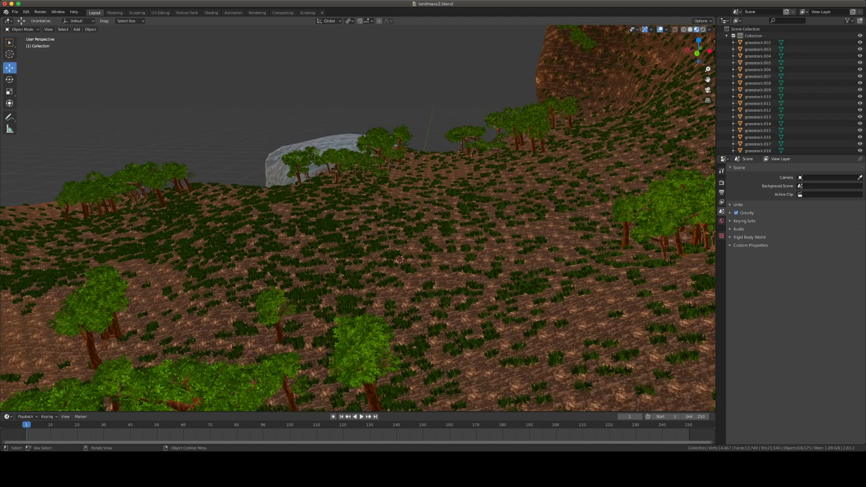
{"action": "left_click", "coordinate": [15, 12]}
{"action": "mouse_move", "coordinate": [25, 109]}
{"action": "left_click", "coordinate": [84, 170]}
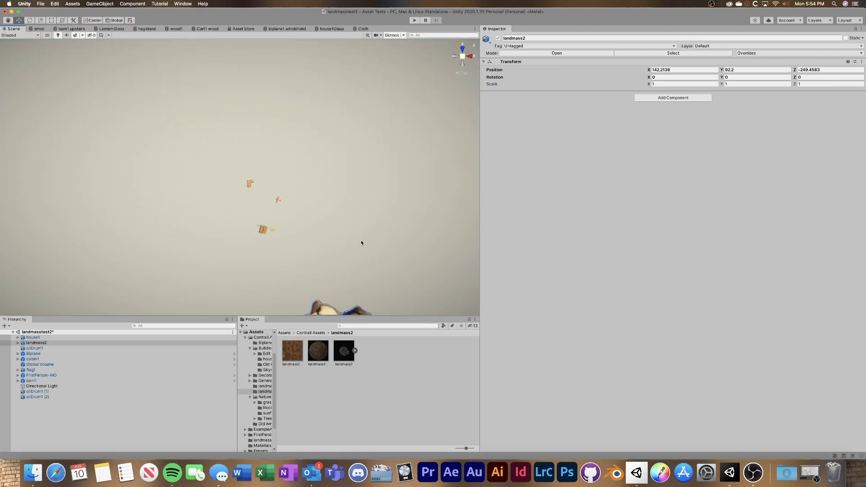
- Switch to Unity, turn landmass2 to a Y rotation of 43.747, scale it to 1.3, and lower it
{"action": "left_click", "coordinate": [464, 67]}
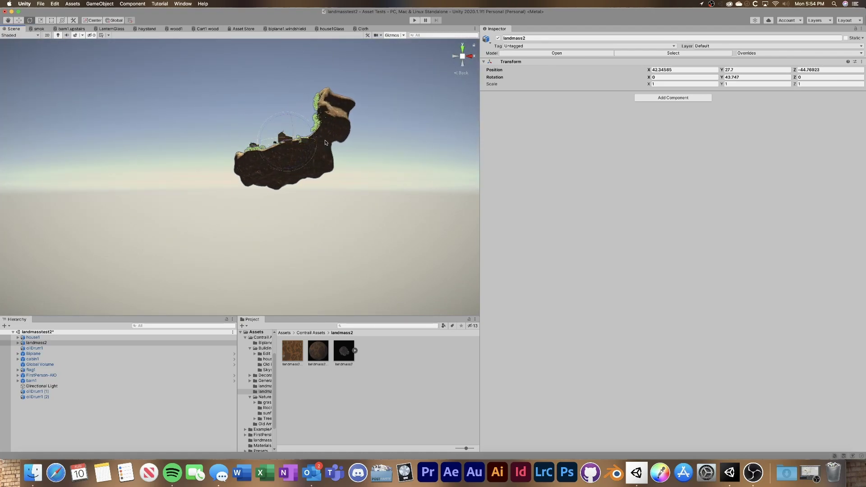
{"action": "right_click_drag", "start_coordinate": [325, 143], "coordinate": [284, 140]}
{"action": "left_click_drag", "start_coordinate": [206, 183], "coordinate": [219, 190]}
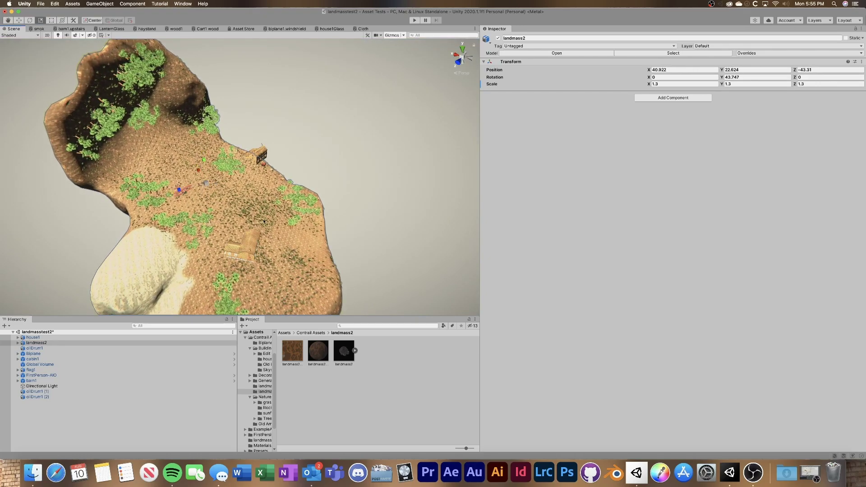
{"action": "key", "text": "w"}
{"action": "left_click_drag", "start_coordinate": [205, 160], "coordinate": [209, 192]}
- Move barn1 onto the lower plateau at X -13.84, Y 0.5, Z -42.4
{"action": "left_click", "coordinate": [259, 155]}
{"action": "left_click", "coordinate": [462, 47]}
{"action": "left_click_drag", "start_coordinate": [243, 214], "coordinate": [168, 149]}
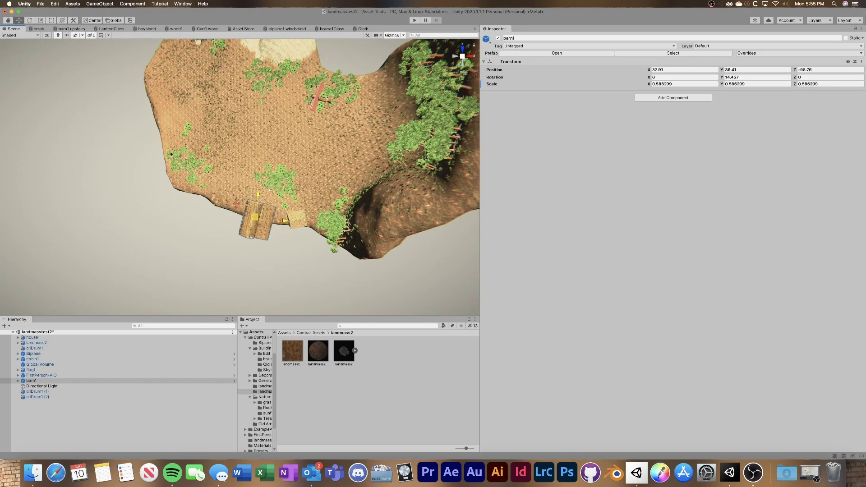
{"action": "left_click_drag", "start_coordinate": [179, 98], "coordinate": [183, 102]}
{"action": "right_click_drag", "start_coordinate": [183, 102], "coordinate": [313, 93]}
{"action": "key", "text": "Down"}
{"action": "left_click_drag", "start_coordinate": [313, 93], "coordinate": [312, 238]}
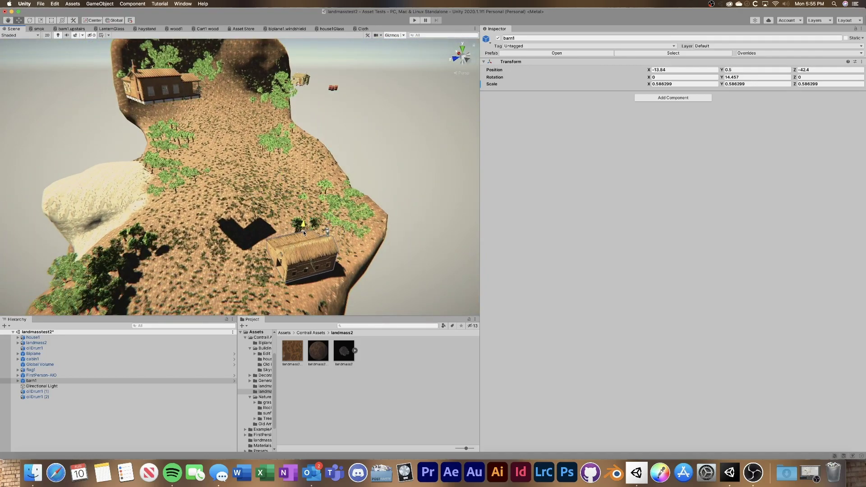
- Lower the barn so that it sits on the plateau's ground
{"action": "key", "text": "w"}
{"action": "right_click_drag", "start_coordinate": [306, 237], "coordinate": [217, 119]}
{"action": "left_click_drag", "start_coordinate": [219, 145], "coordinate": [219, 194]}
{"action": "right_click_drag", "start_coordinate": [219, 194], "coordinate": [187, 190]}
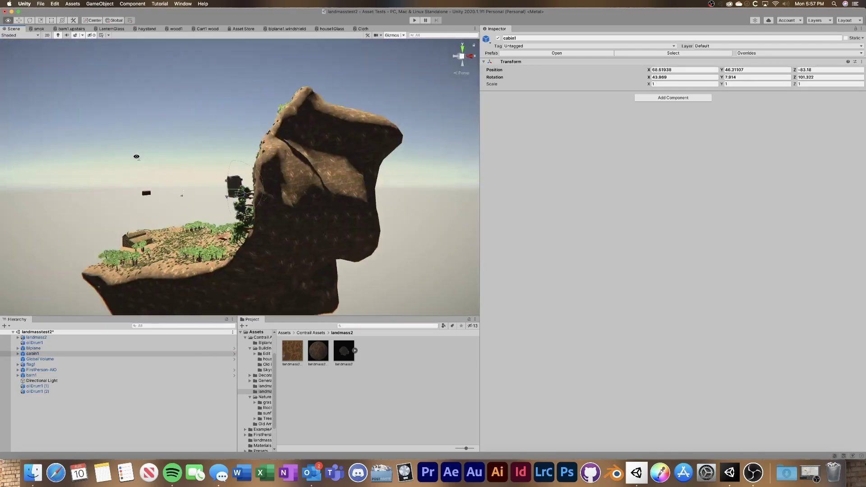
- Place cabin1 against the cliff face at about X 85.8, Y 54.8, Z -75.46, with rotation 43.006, 12.36, 80.599
{"action": "key", "text": "w"}
{"action": "right_click_drag", "start_coordinate": [137, 157], "coordinate": [293, 170]}
{"action": "key", "text": "w"}
{"action": "left_click_drag", "start_coordinate": [294, 170], "coordinate": [298, 136]}
{"action": "right_click_drag", "start_coordinate": [298, 135], "coordinate": [172, 155]}
{"action": "left_click_drag", "start_coordinate": [253, 163], "coordinate": [295, 164]}
{"action": "right_click_drag", "start_coordinate": [295, 163], "coordinate": [412, 182]}
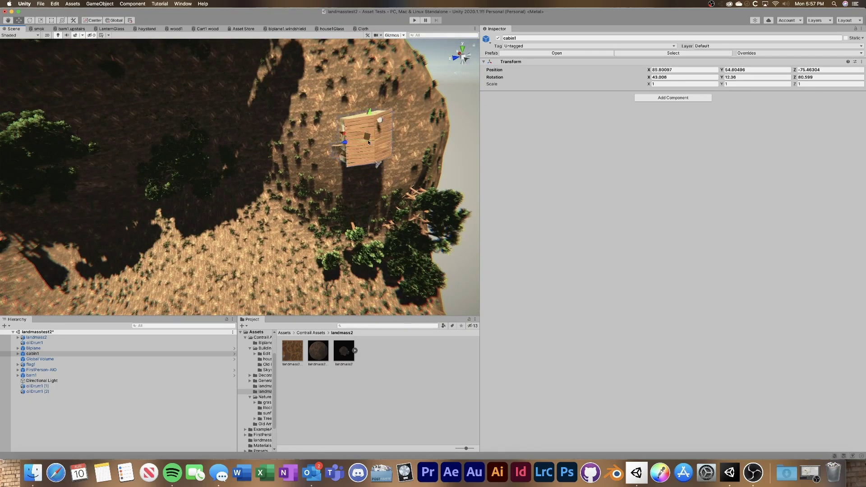
- Turn barn1 to a Y rotation of 53.116, scale it to 0.5159431, and reposition it on the ground
{"action": "right_click_drag", "start_coordinate": [399, 147], "coordinate": [232, 149]}
{"action": "right_click_drag", "start_coordinate": [130, 165], "coordinate": [229, 84]}
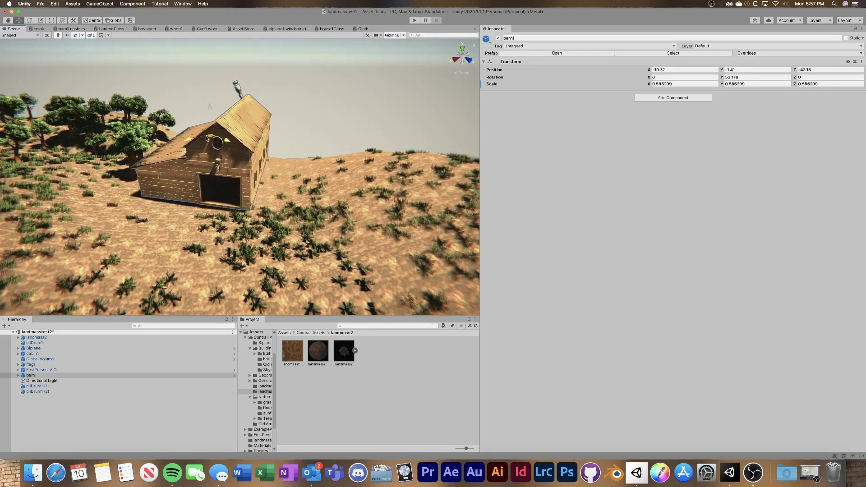
{"action": "right_click_drag", "start_coordinate": [202, 139], "coordinate": [283, 177]}
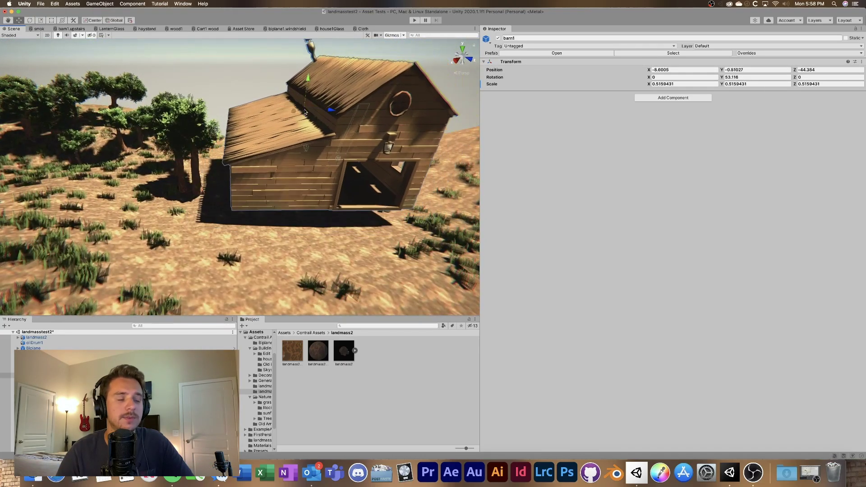
- Place the FirstPerson-AIO player near the barn at X 6, Y 3.98, Z -52.3 and run the scene
{"action": "right_click_drag", "start_coordinate": [305, 107], "coordinate": [334, 147]}
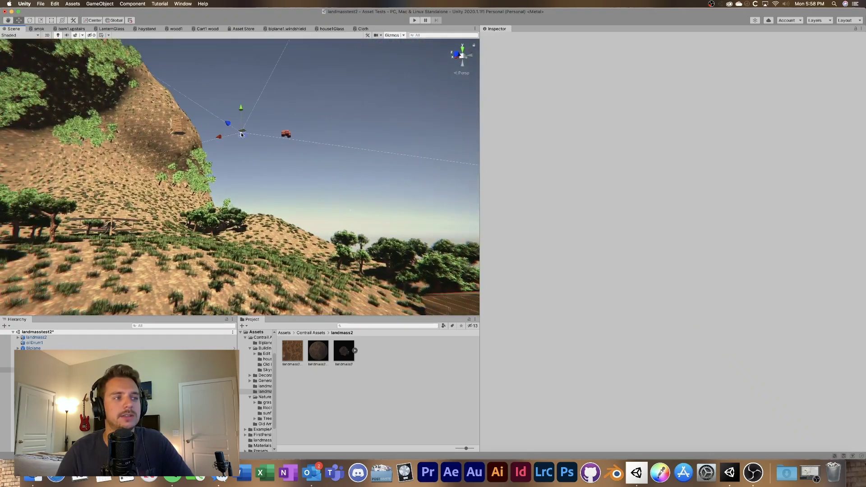
{"action": "left_click_drag", "start_coordinate": [241, 134], "coordinate": [236, 185]}
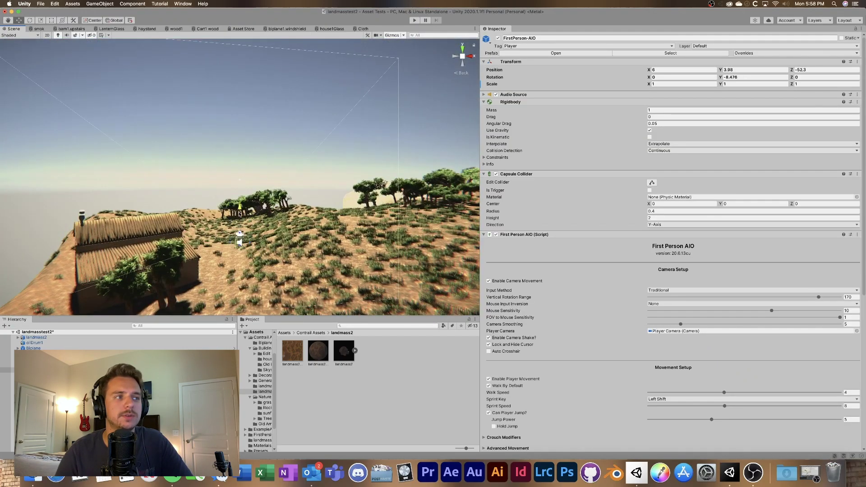
{"action": "key", "text": "super+p"}
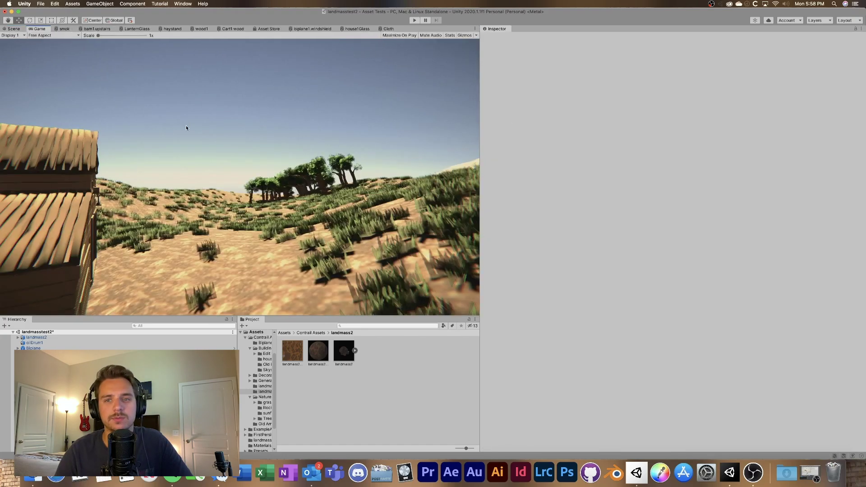